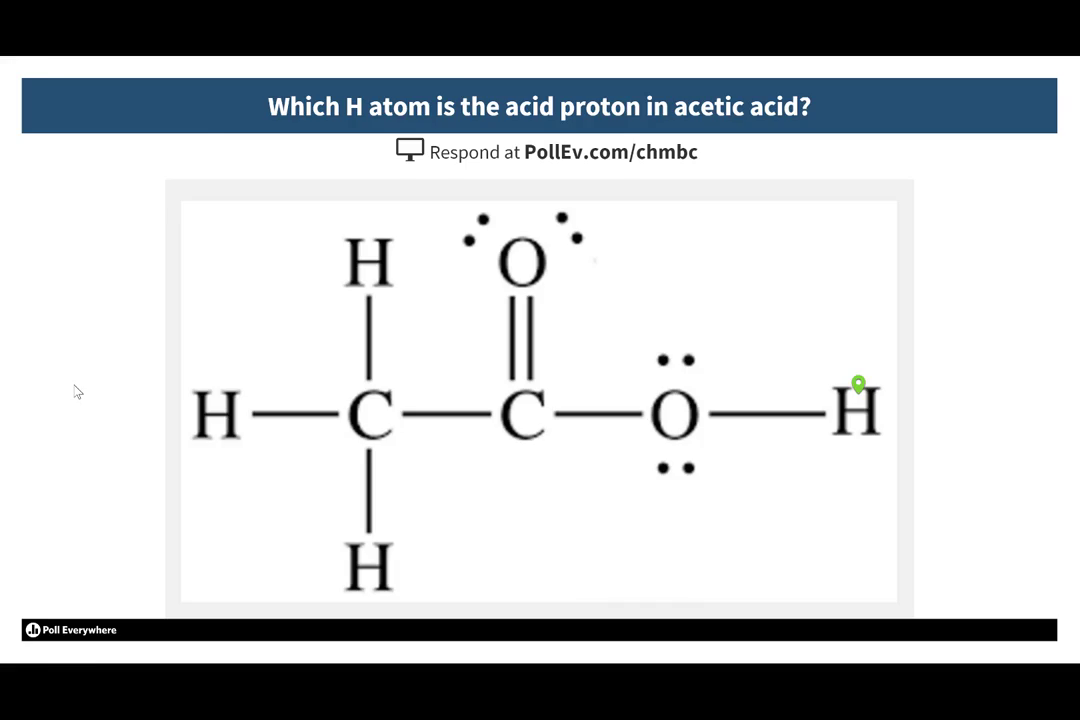
End the acetic acid poll slide show and return to Normal editing view
key("Escape")
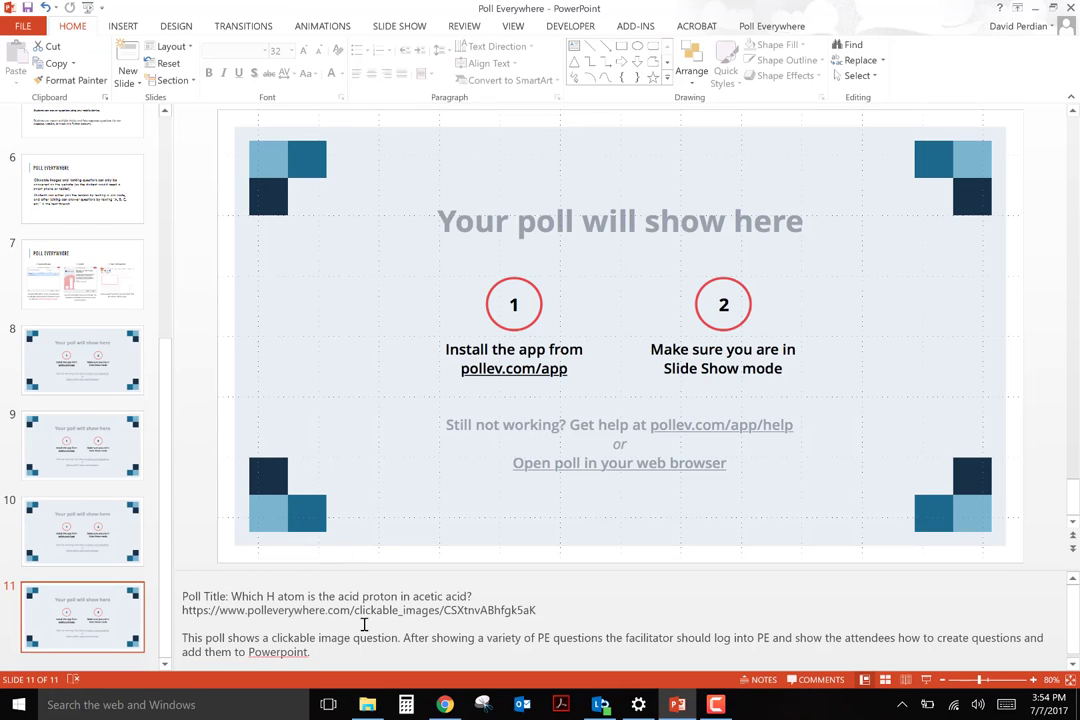
mouse_move(620, 710)
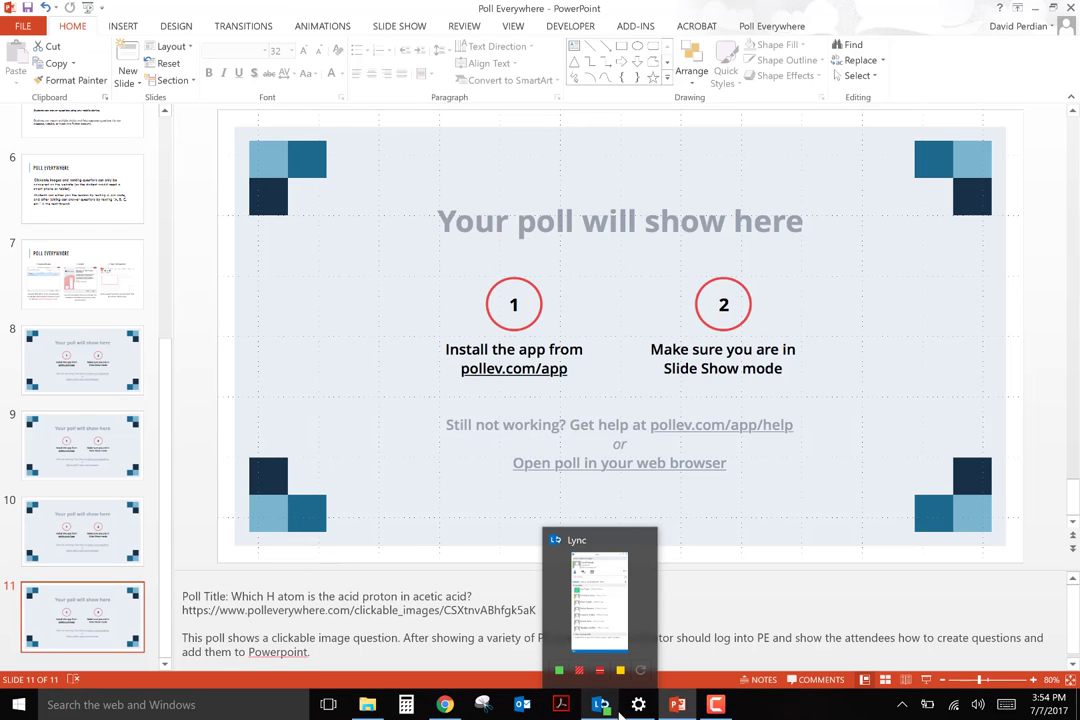
left_click(444, 705)
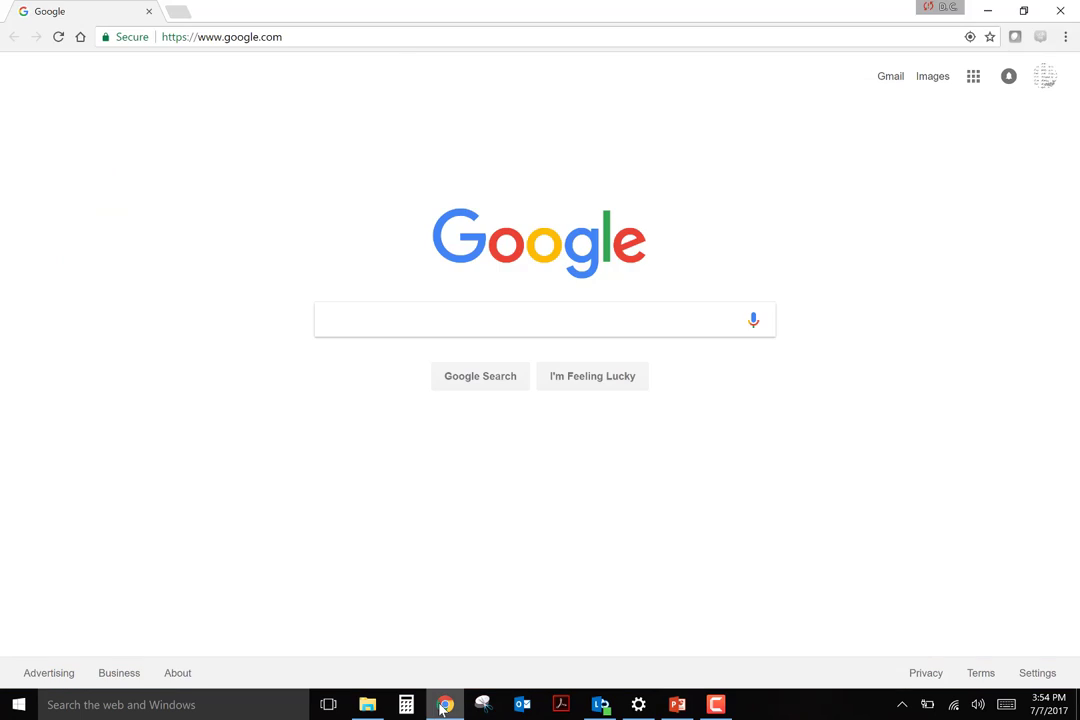
left_click(397, 44)
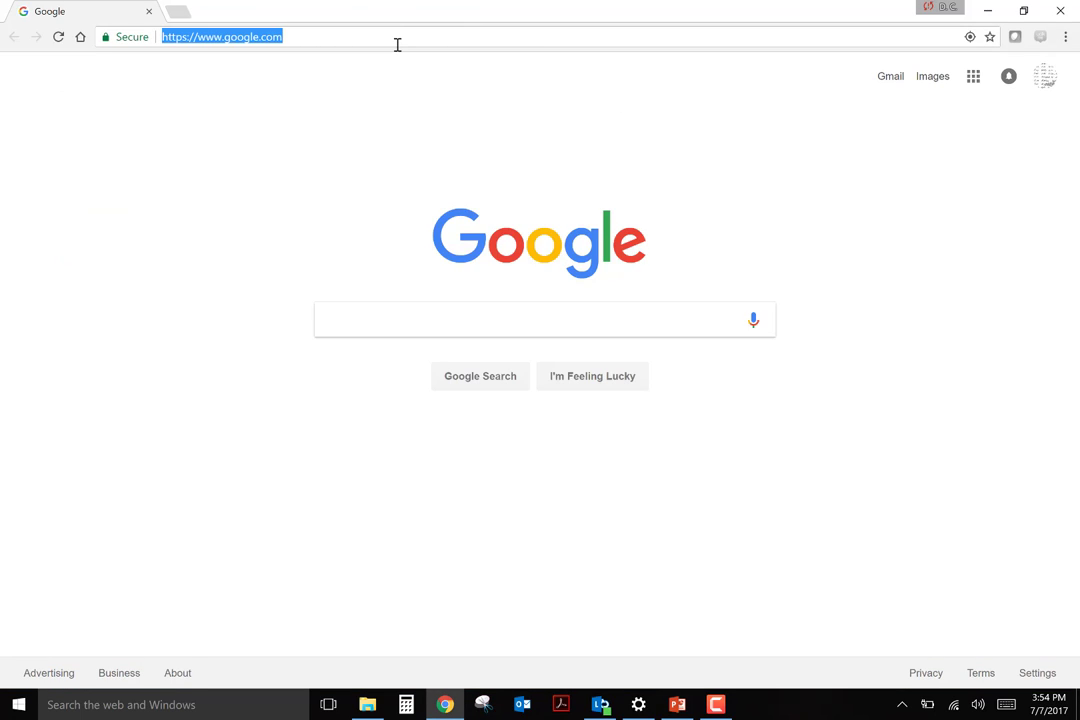
type("w")
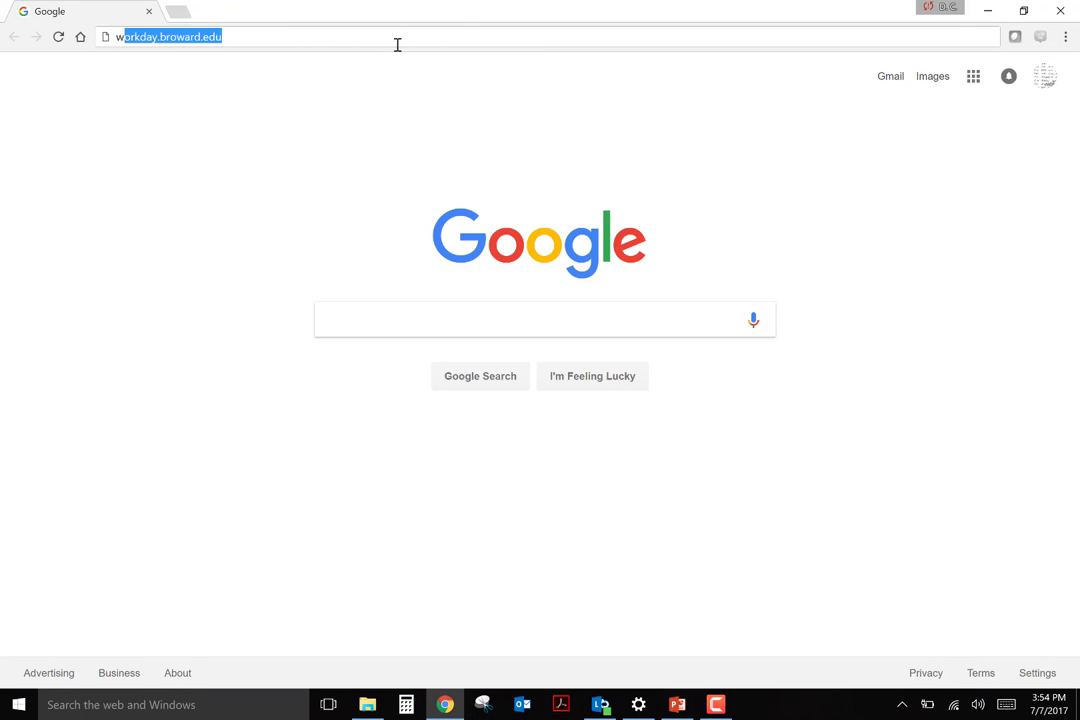
type("ww.pool")
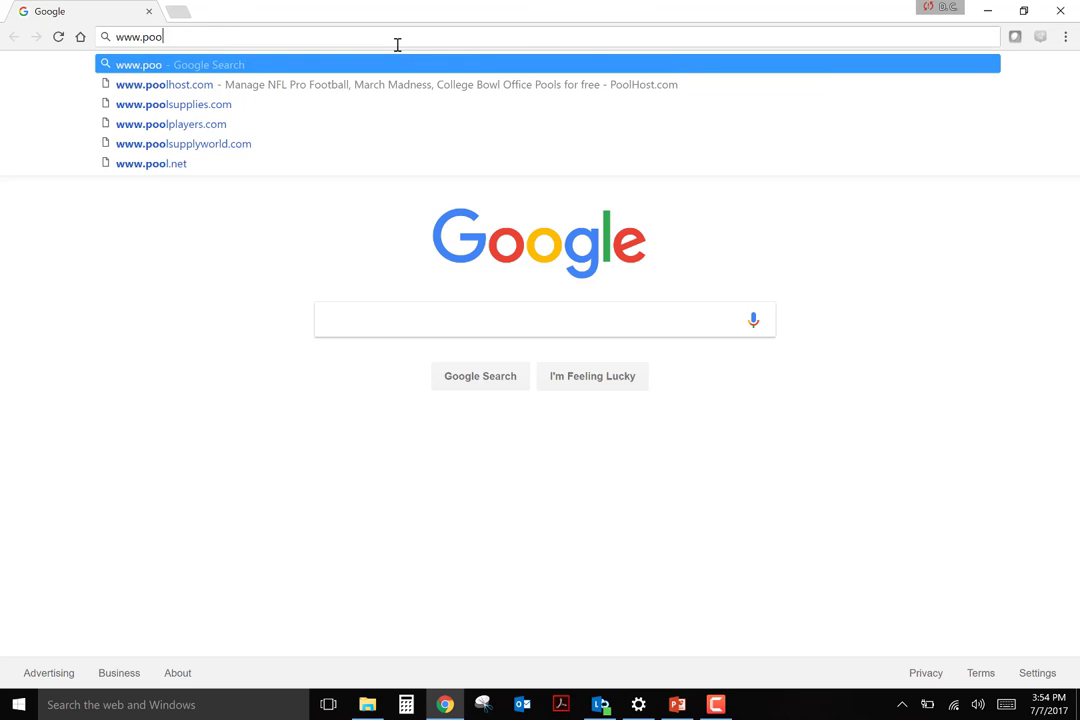
key("BackSpace")
key("BackSpace")
key("BackSpace")
type("lleve")
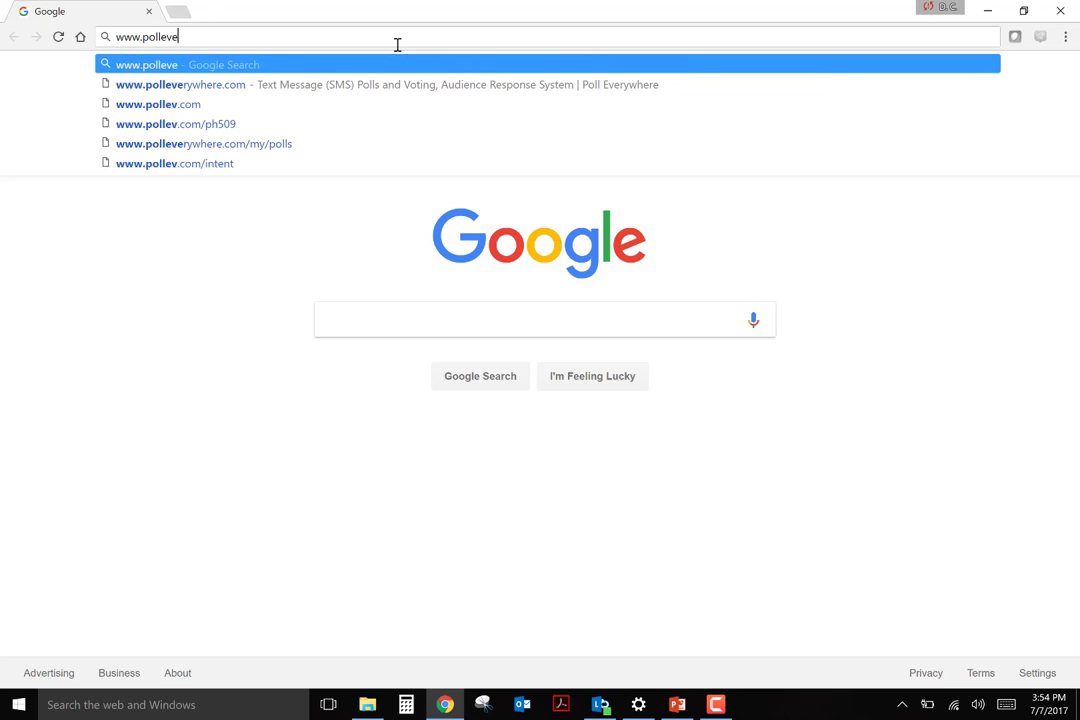
type("rywhere.com")
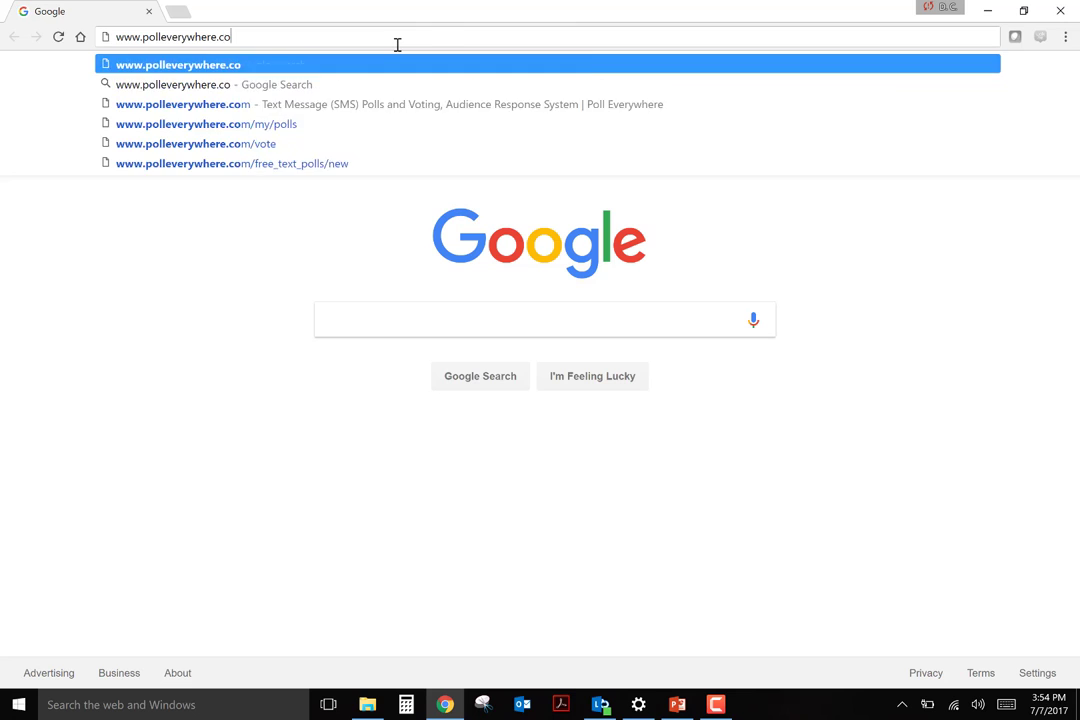
key("Return")
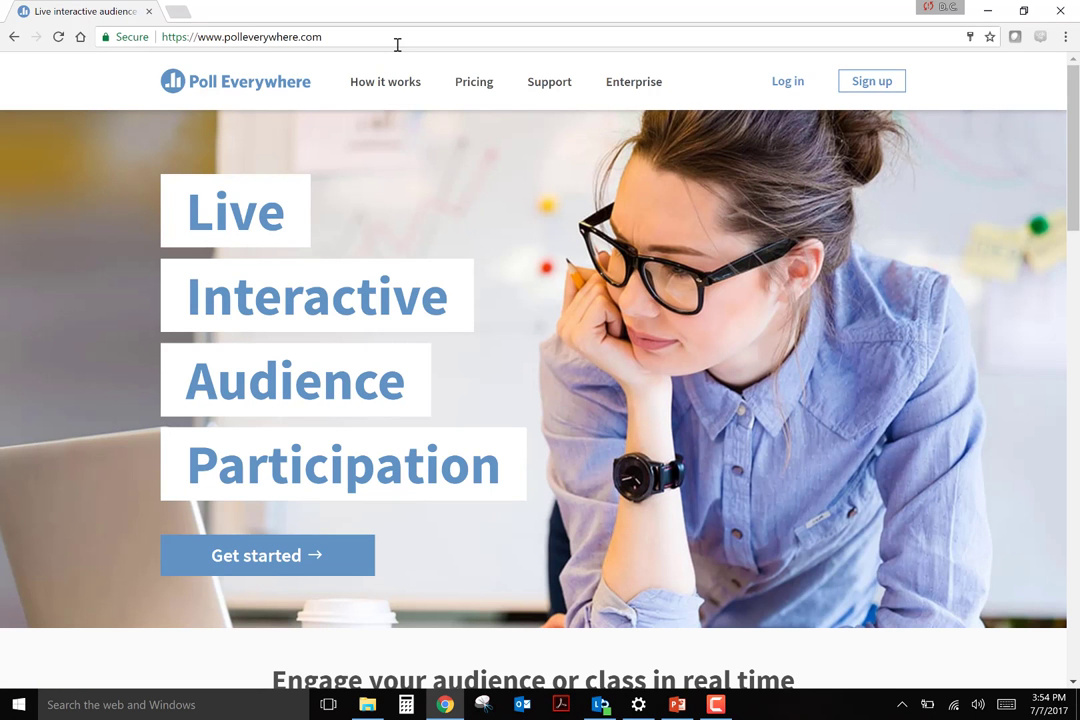
Back out of the sign-up flow and log in to Poll Everywhere with the saved credentials
left_click(875, 84)
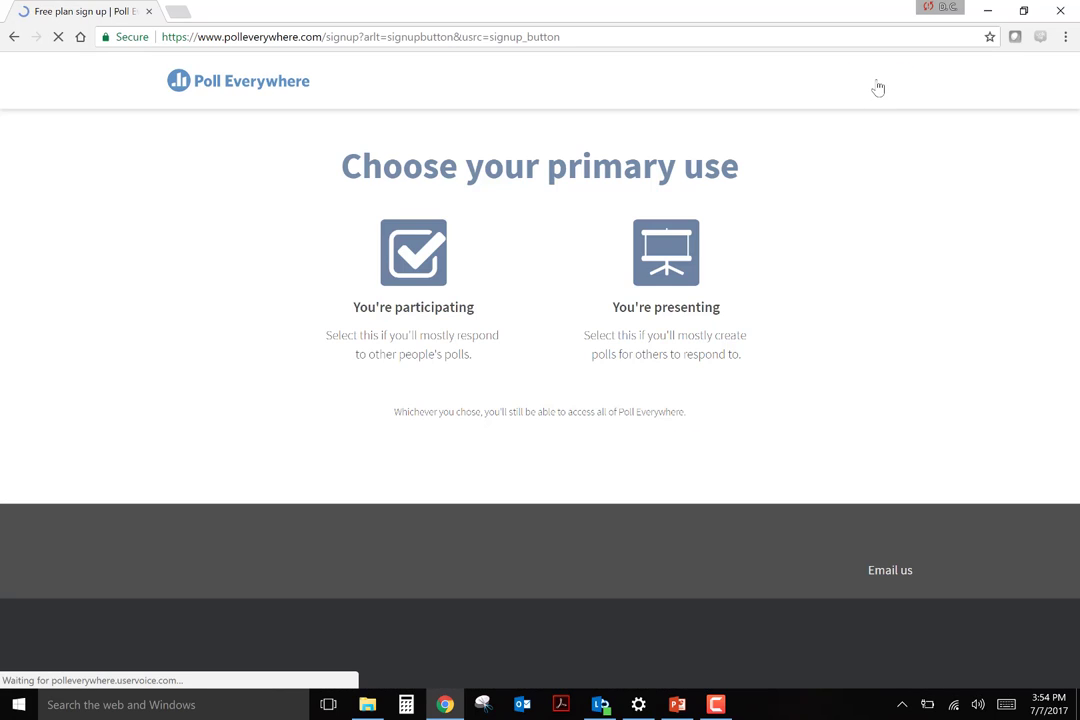
left_click(664, 261)
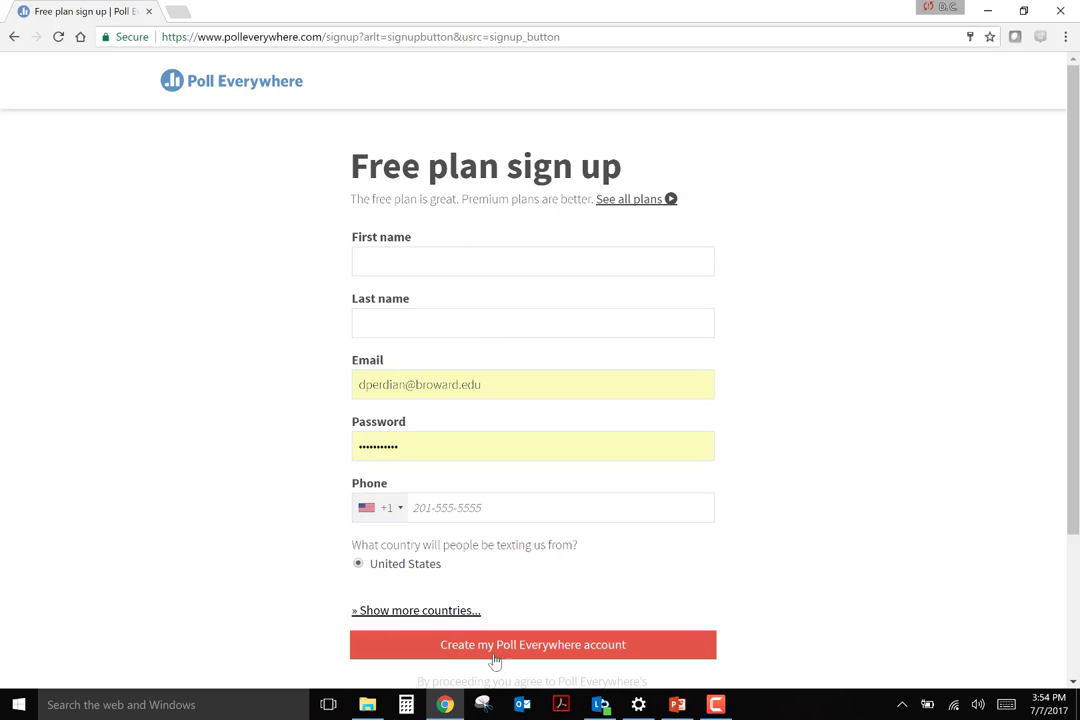
left_click(15, 37)
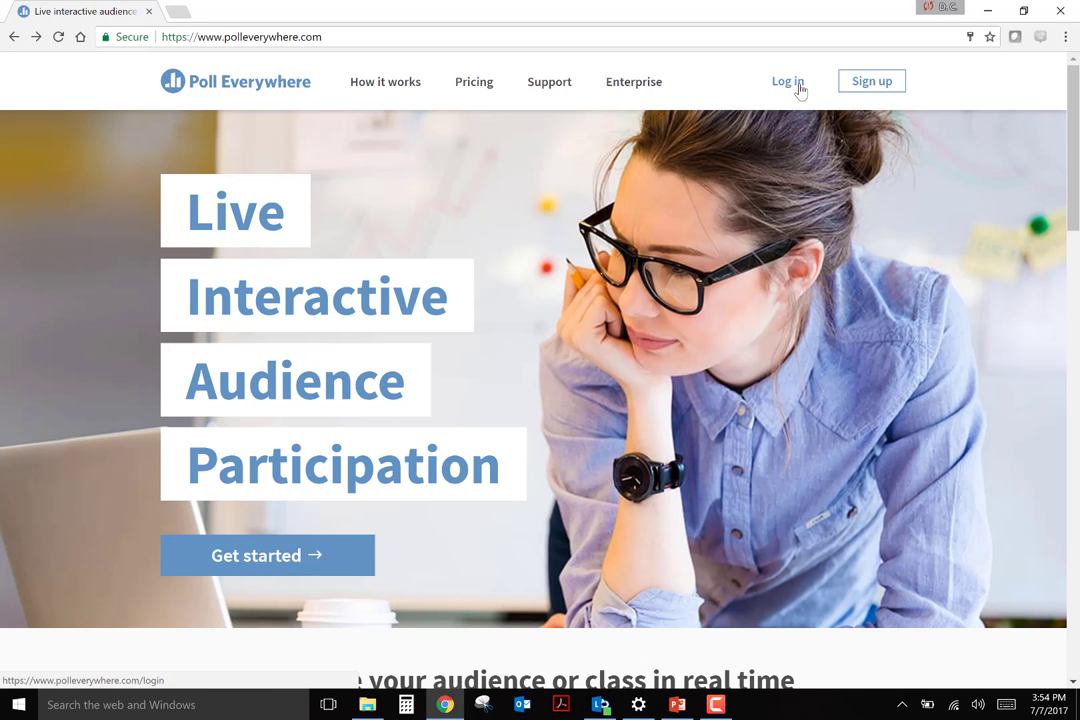
left_click(790, 84)
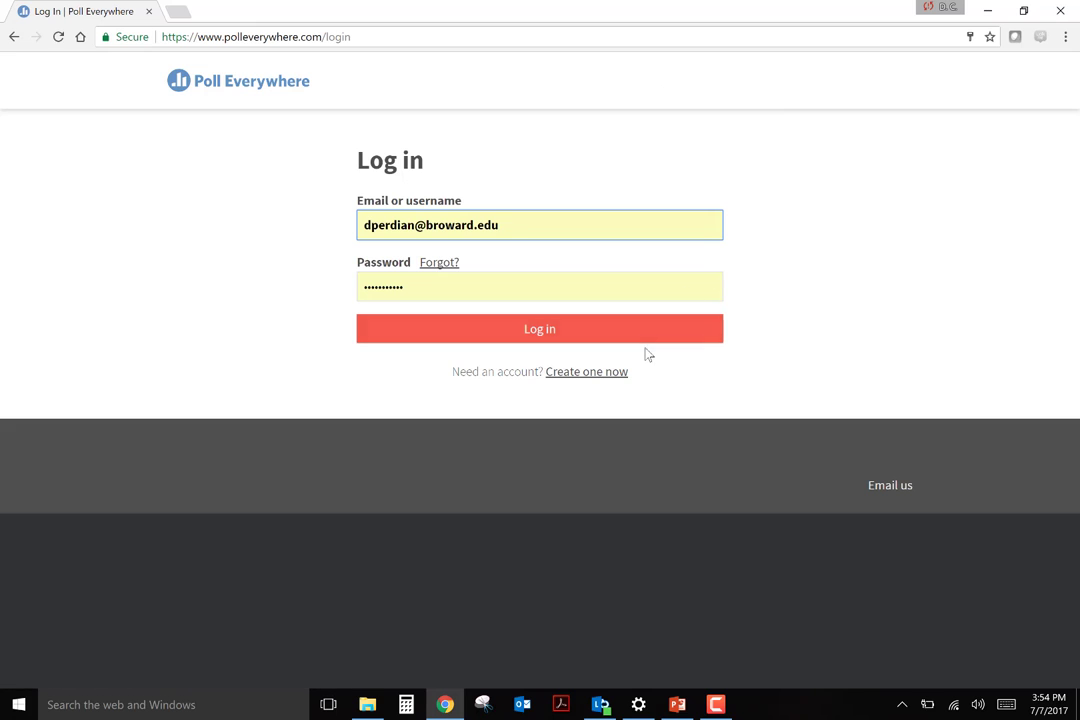
left_click(646, 340)
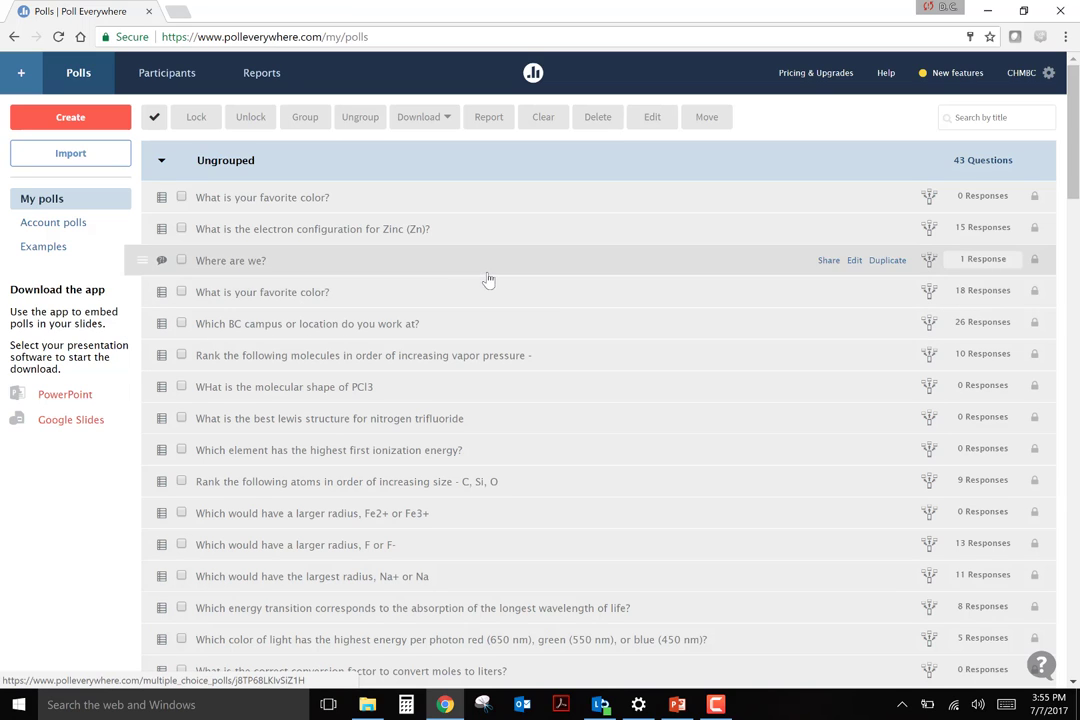
Start a new Multiple choice poll from the Create button on My polls
left_click(97, 120)
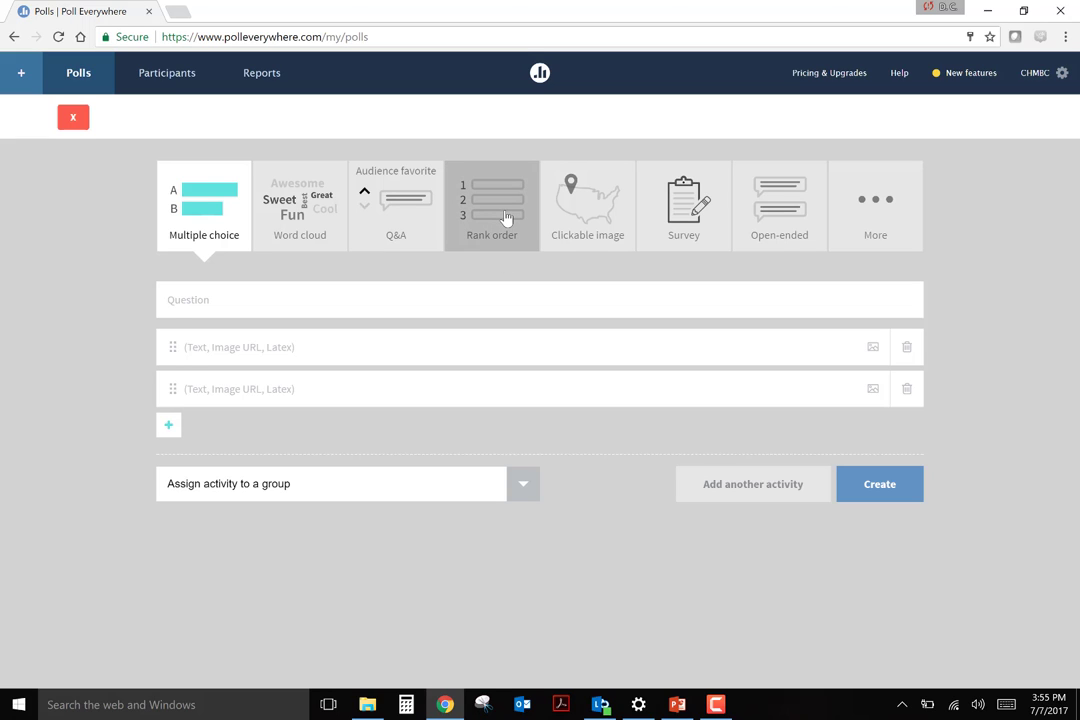
Enter the question 'What is 2 + 2?' with answer choices 3 and 4
left_click(468, 303)
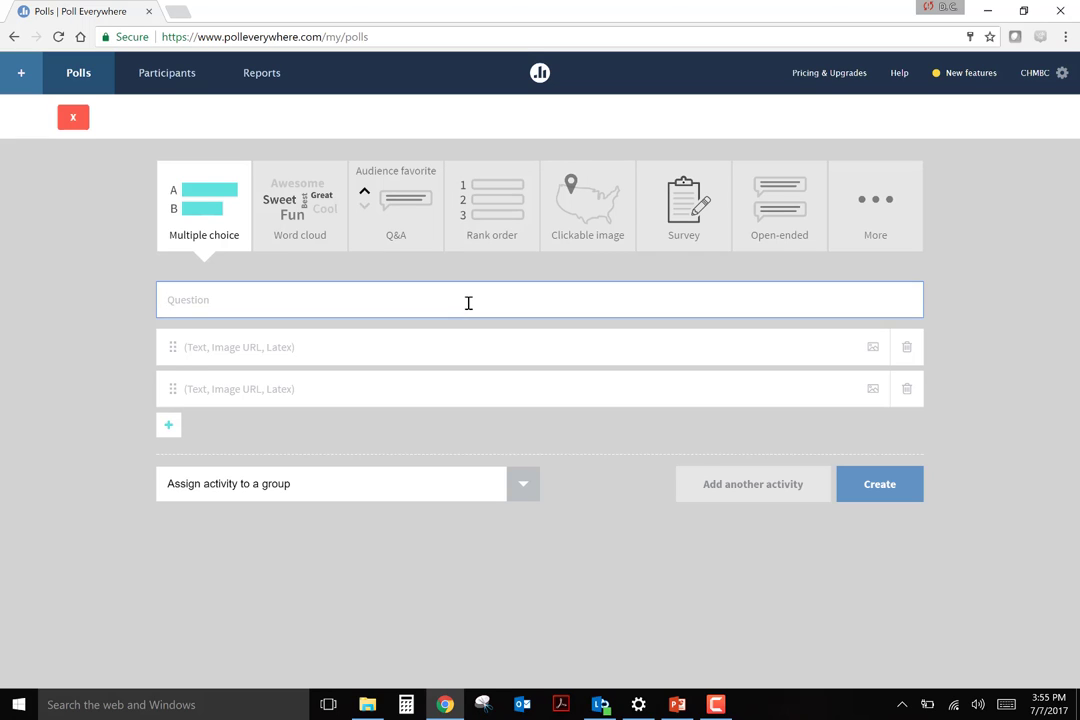
type("What is 2 + 2?")
left_click(432, 358)
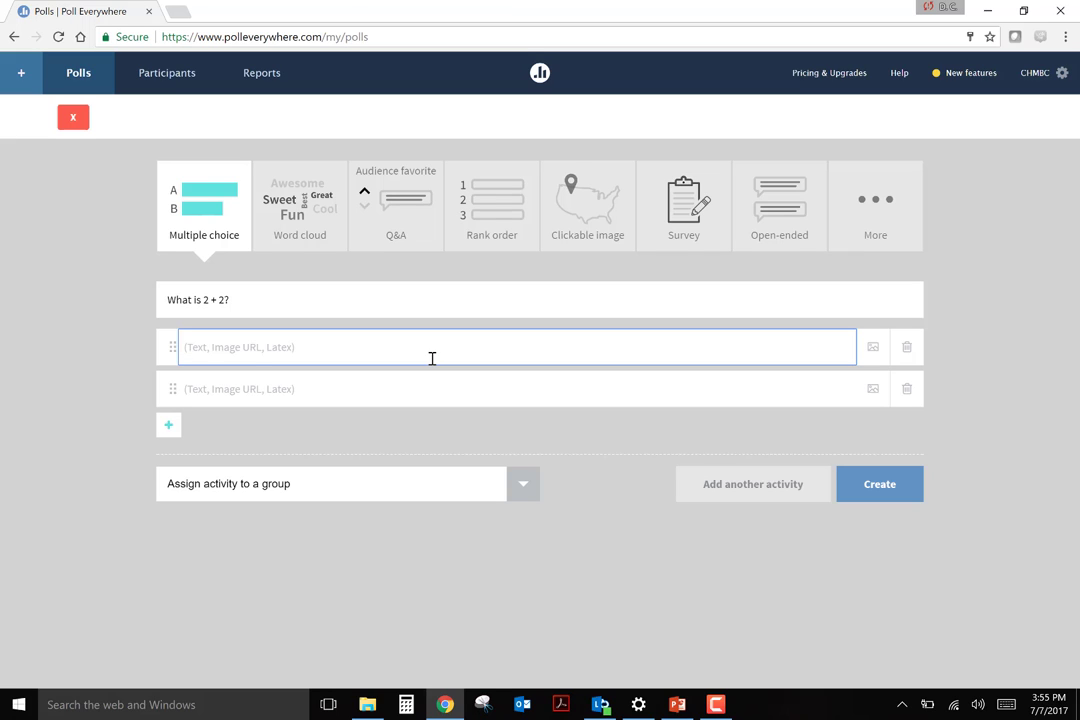
type("3")
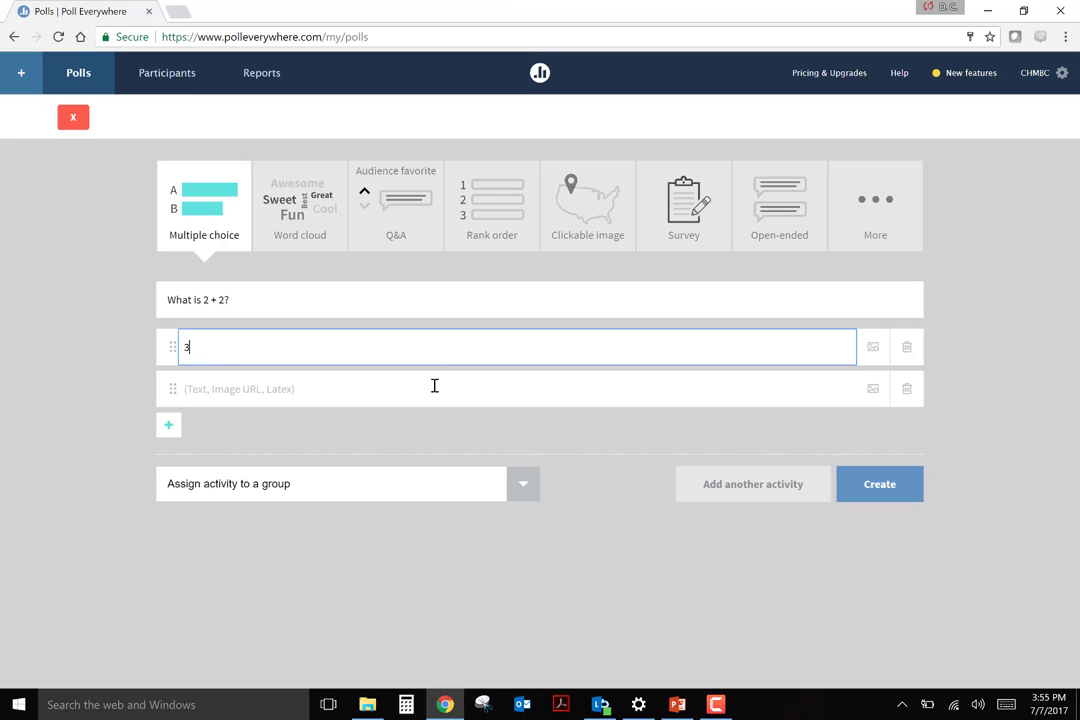
left_click(434, 386)
type("4")
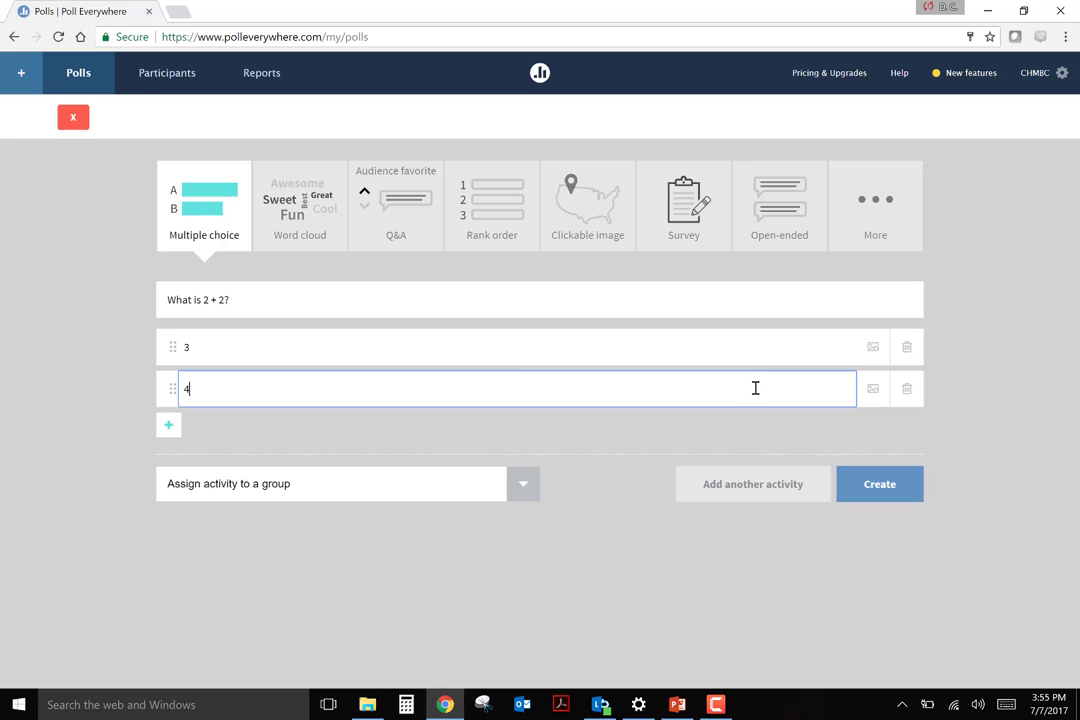
Add answer choices 5 and 6 and create the poll
left_click(168, 426)
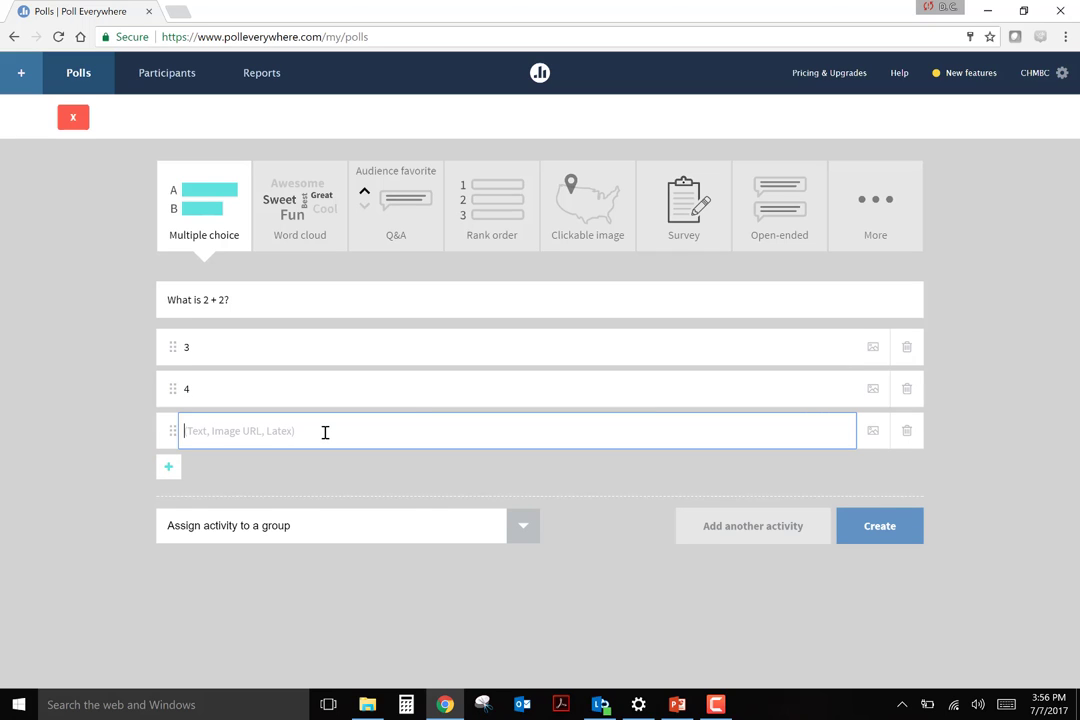
type("5")
left_click(175, 472)
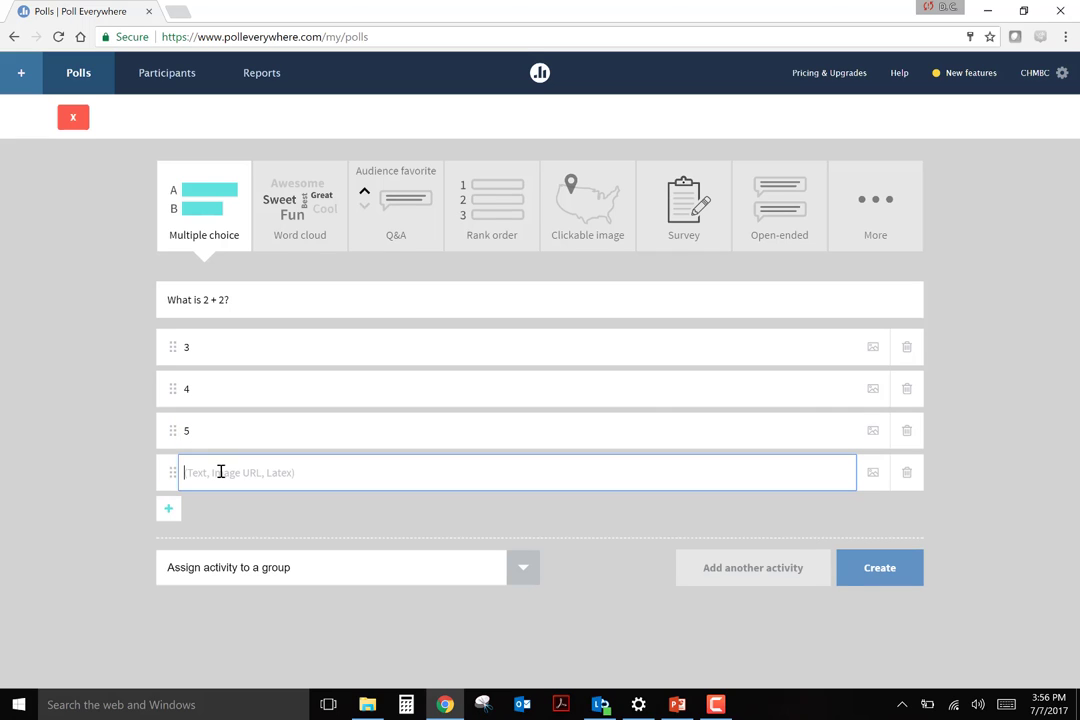
type("6")
left_click(590, 528)
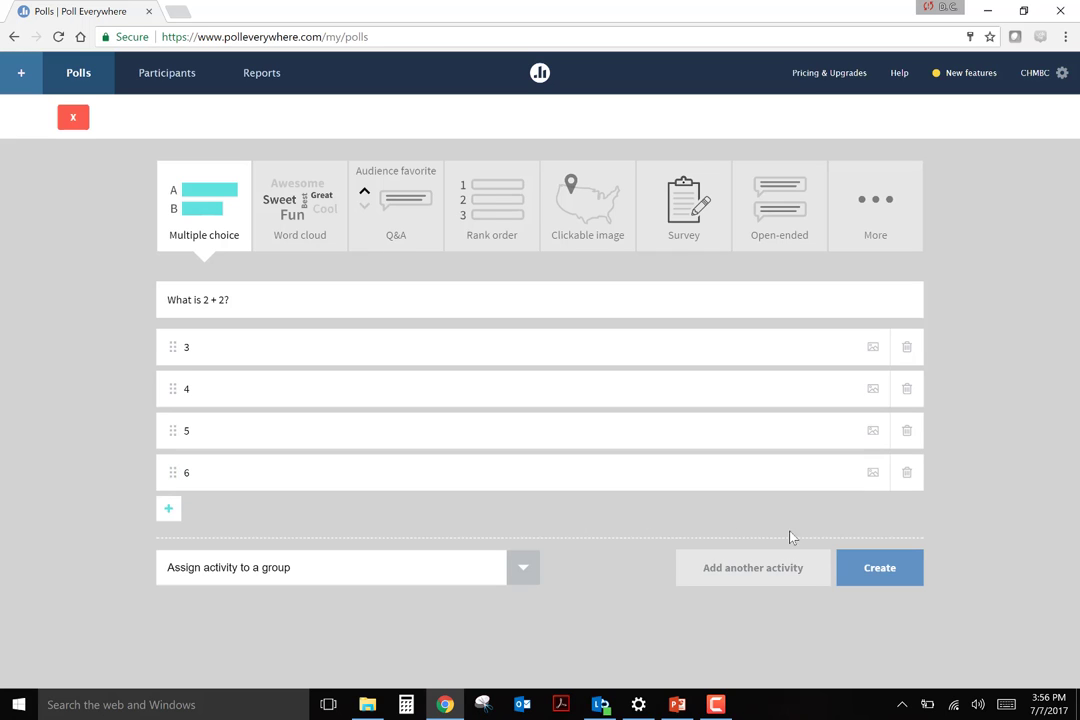
left_click(877, 569)
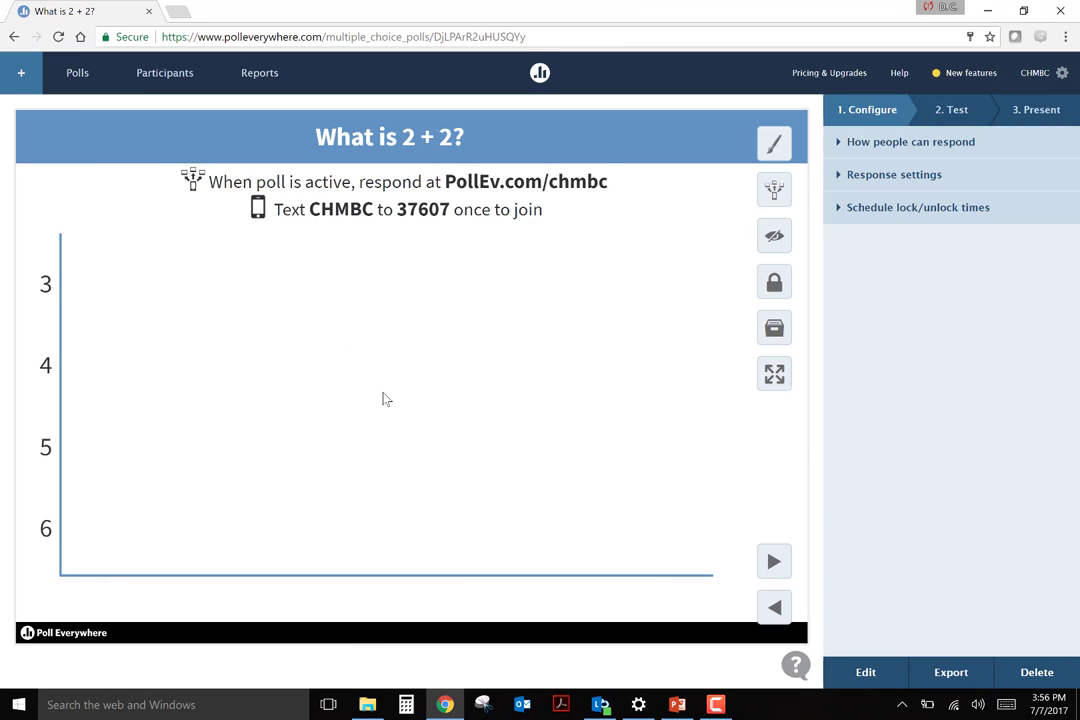
Show the 'What is 2 + 2?' poll fullscreen, then exit fullscreen
left_click(773, 376)
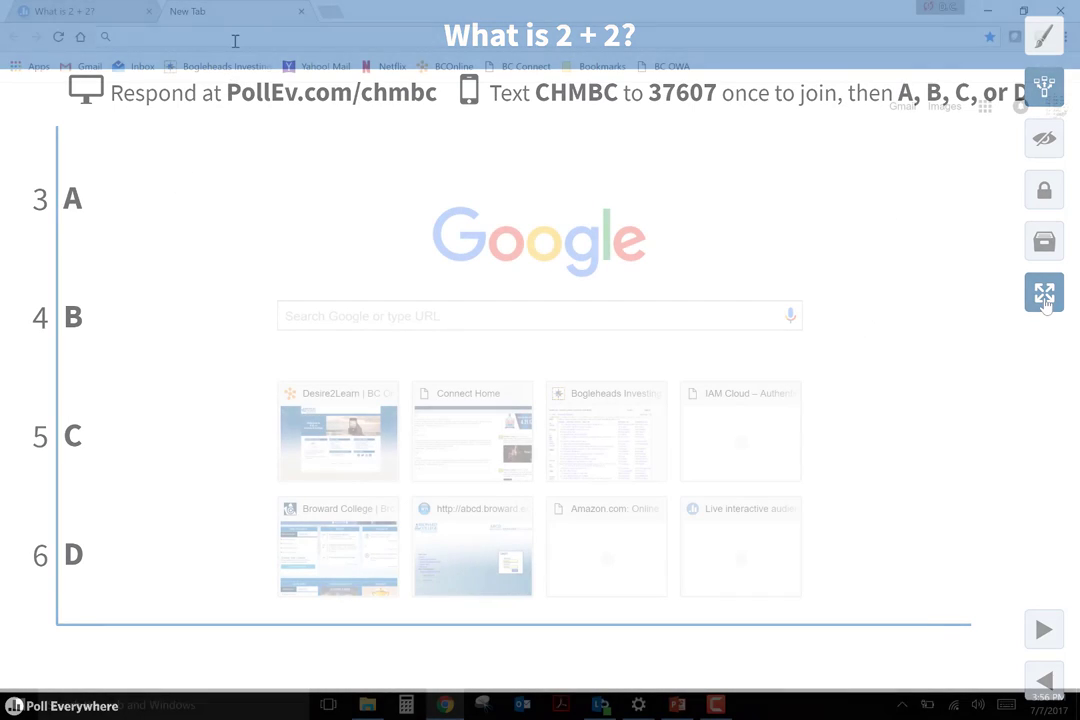
left_click(1044, 300)
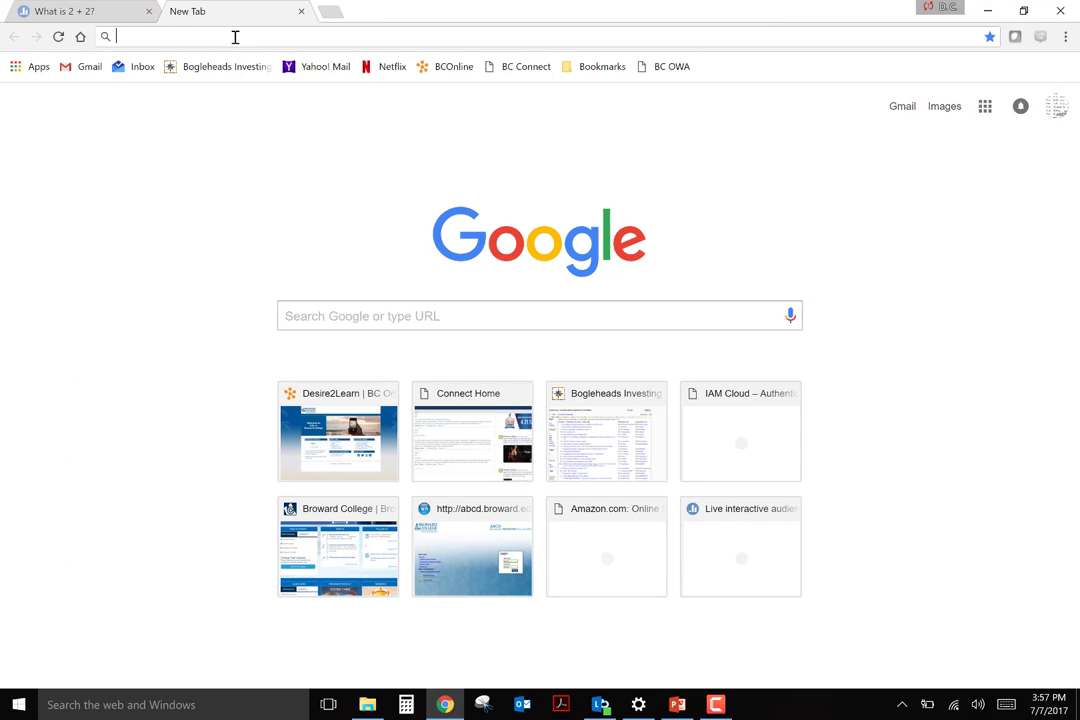
Search 'polleverywhere power point app', open the Poll Everywhere for PowerPoint page, then switch to PowerPoint
left_click(235, 37)
type("polleve ")
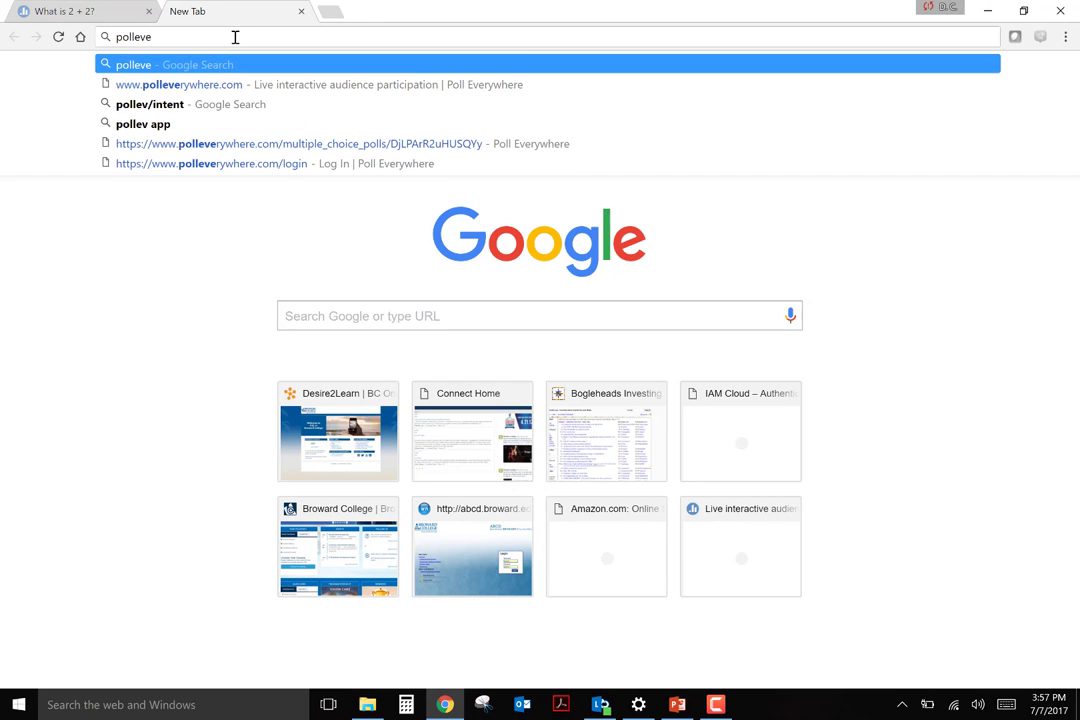
type("rywhere")
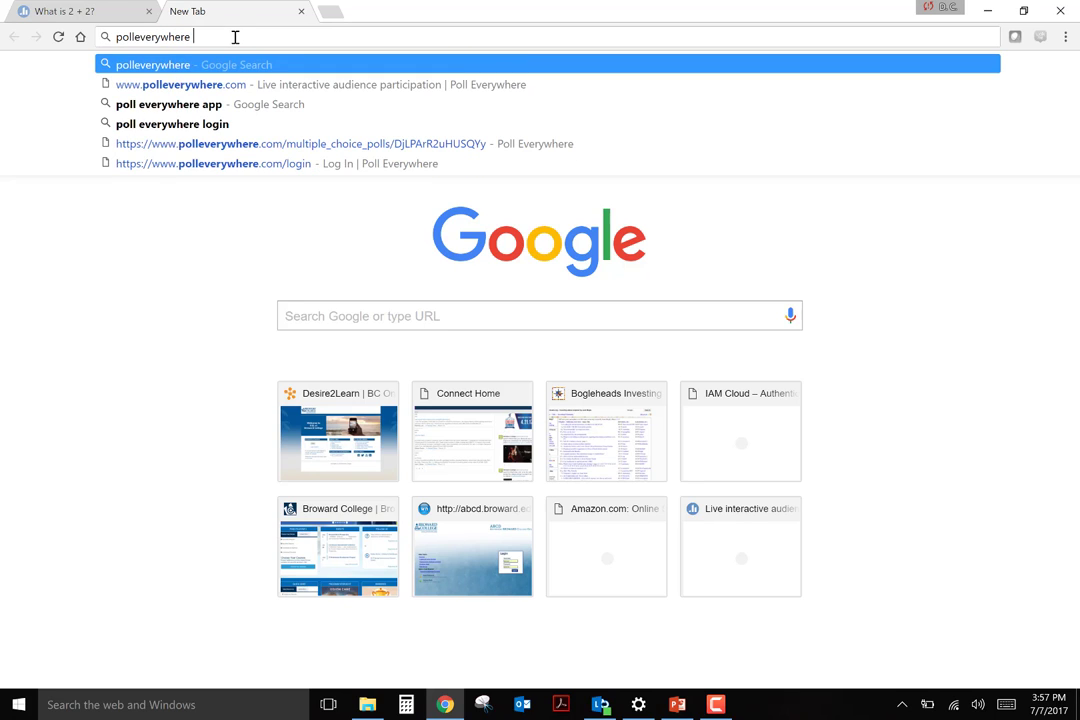
type(" power")
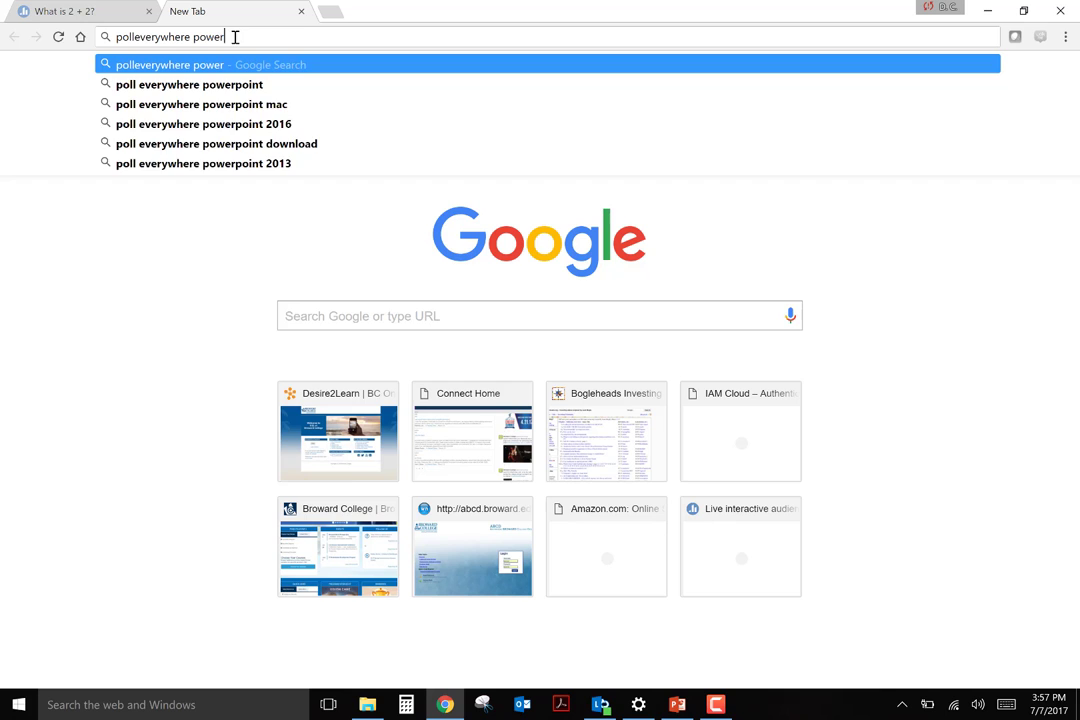
type(" point app")
key("Return")
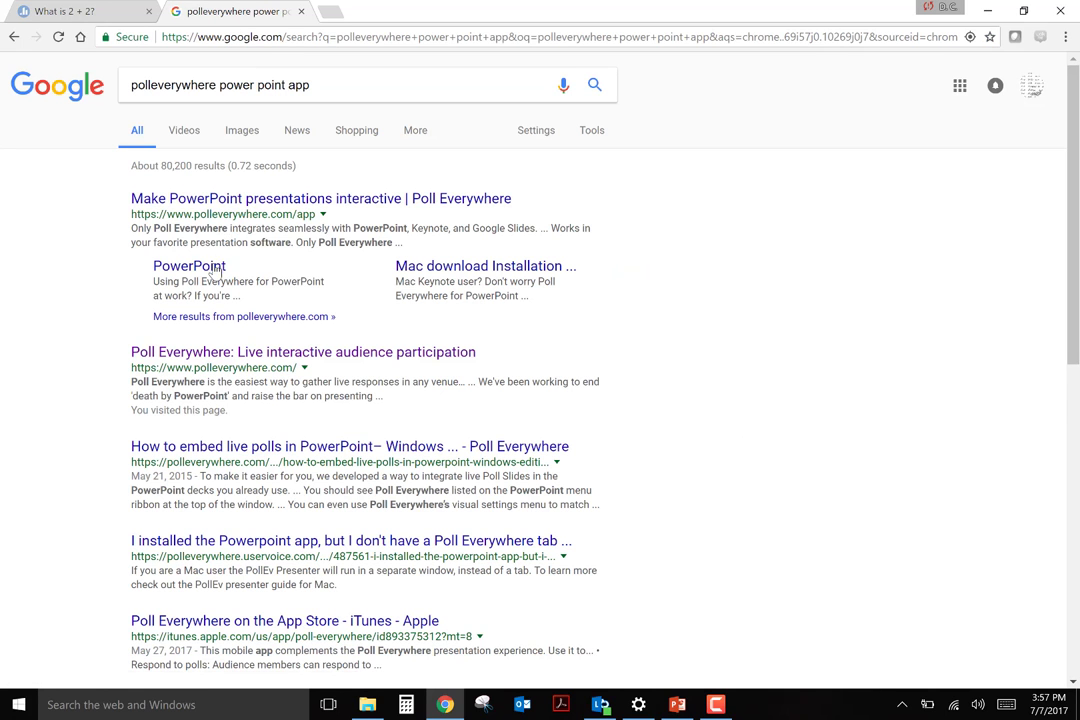
left_click(212, 272)
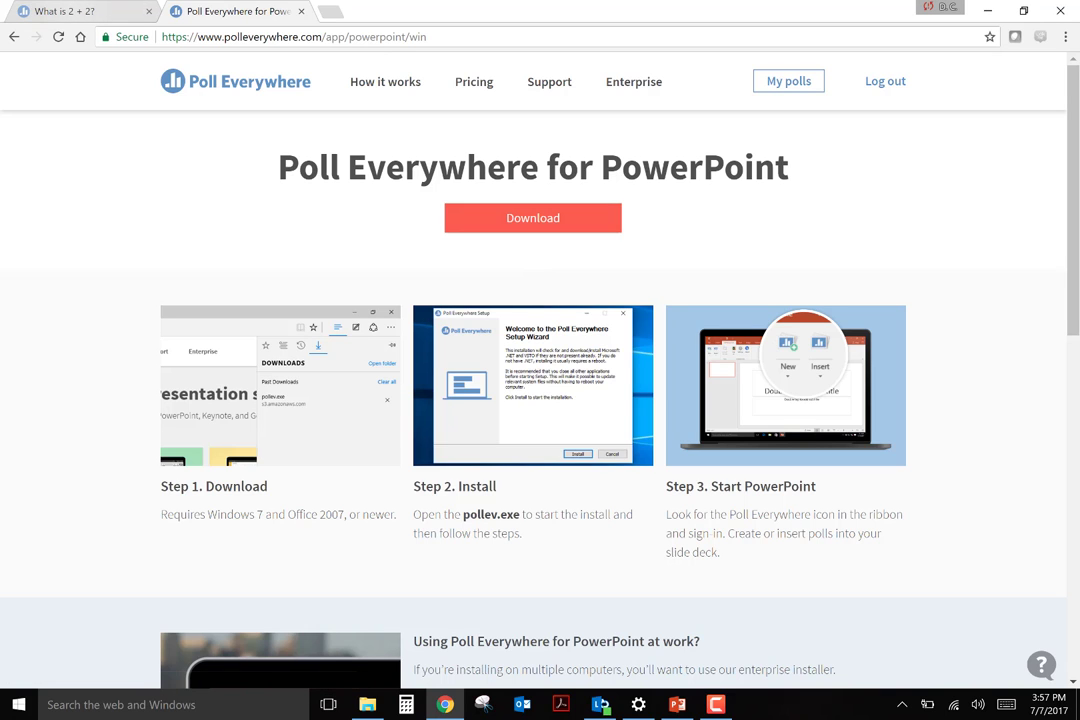
left_click(677, 704)
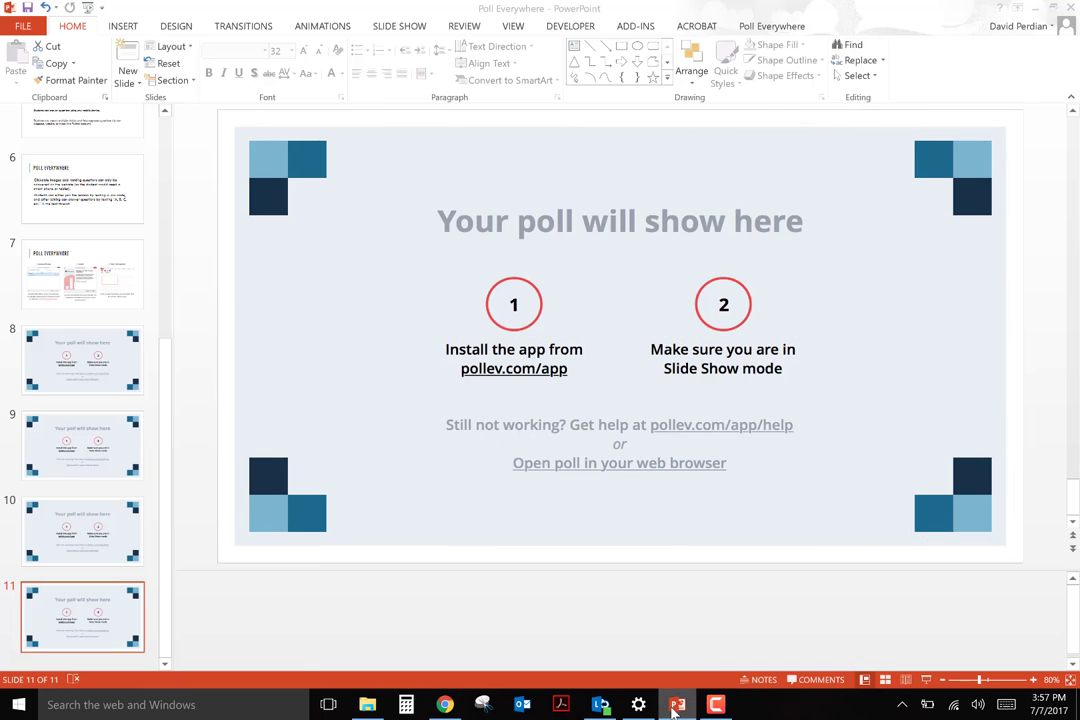
Open the My Polls list through the Poll Everywhere ribbon tab's Insert command
scroll(50, 224, "up", 4)
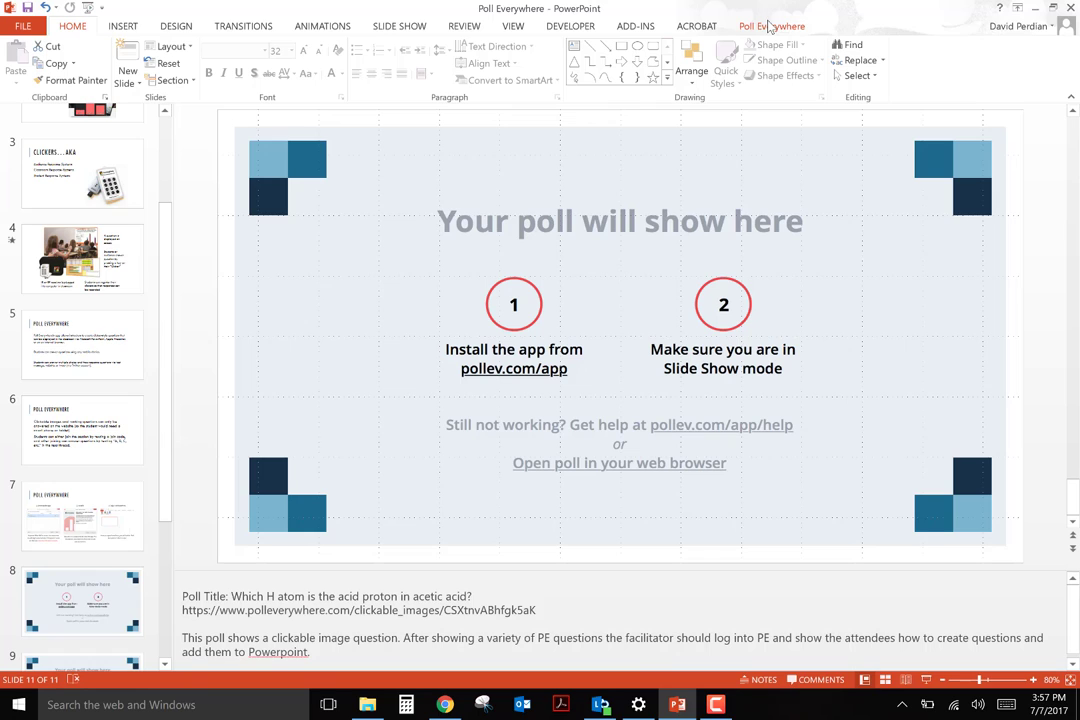
left_click(771, 27)
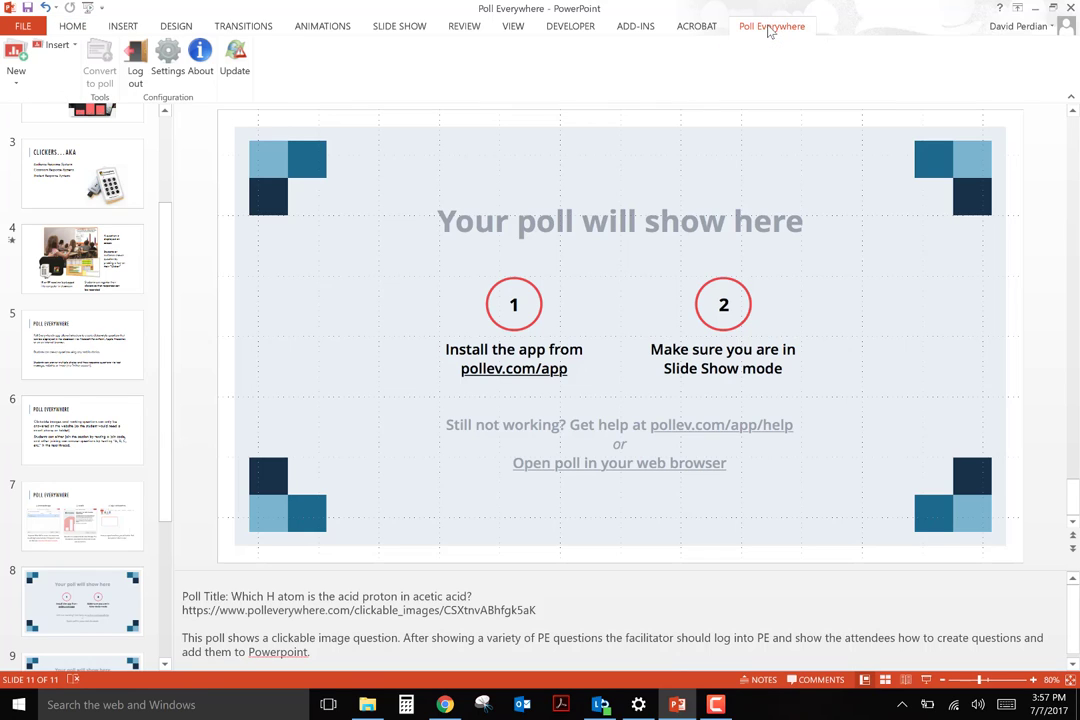
left_click(75, 47)
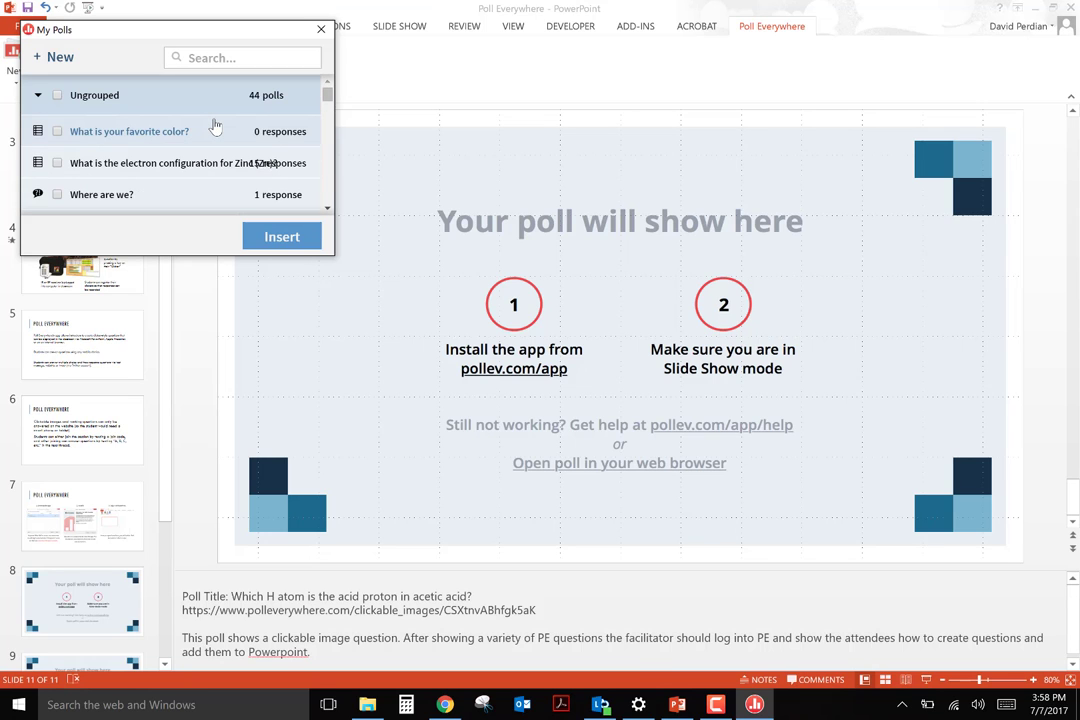
Select 'What is 2 + 2?' in My Polls and insert it as new slide 12
scroll(215, 125, "down", 8)
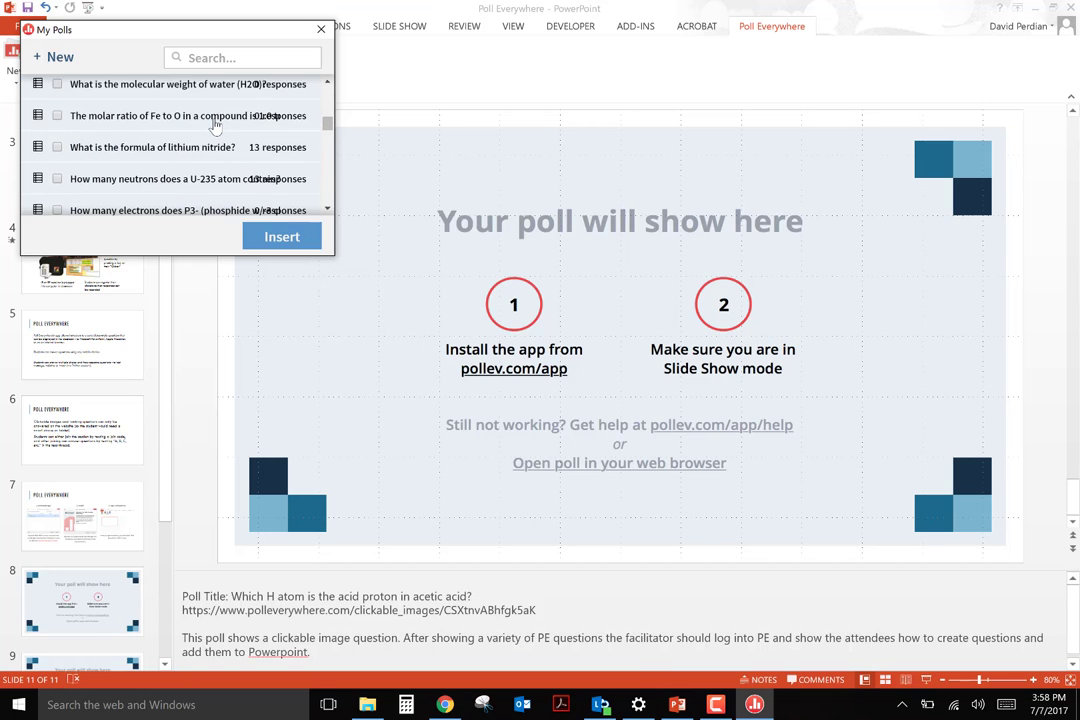
scroll(215, 125, "down", 3)
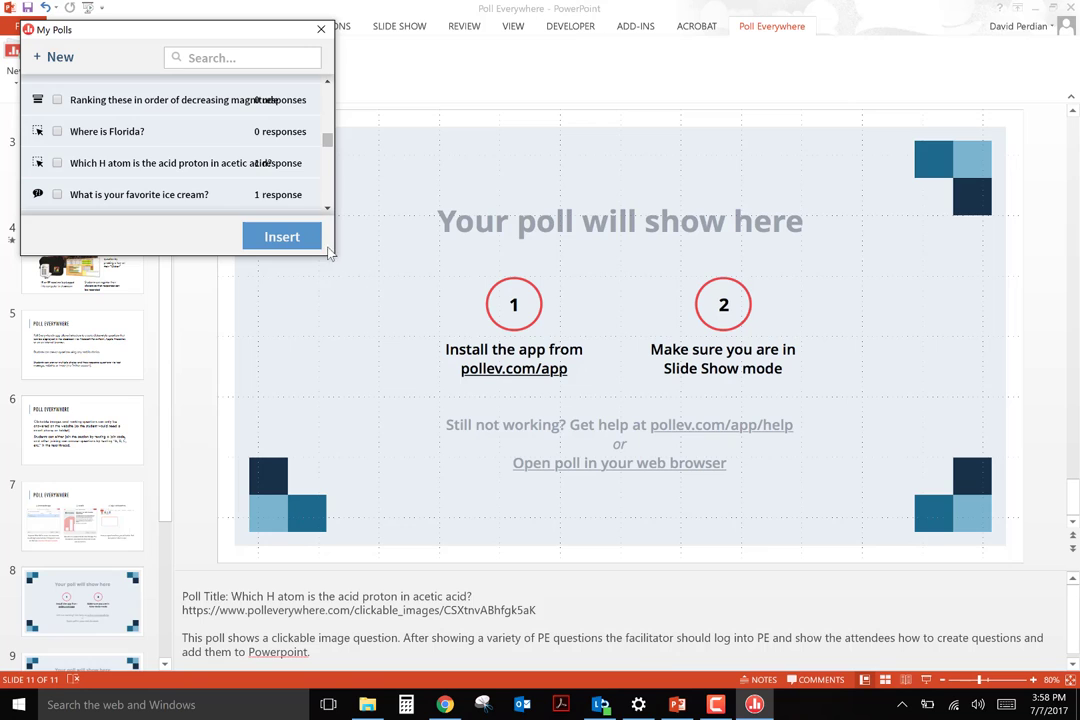
scroll(181, 150, "down", 5)
scroll(169, 177, "up", 5)
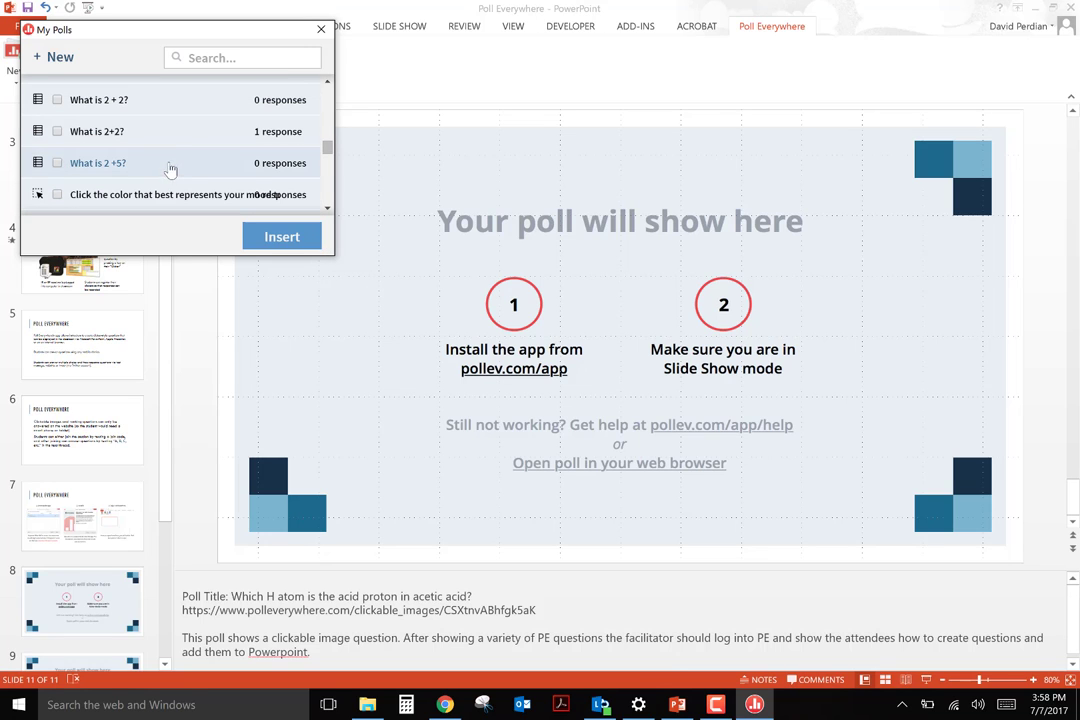
left_click(175, 100)
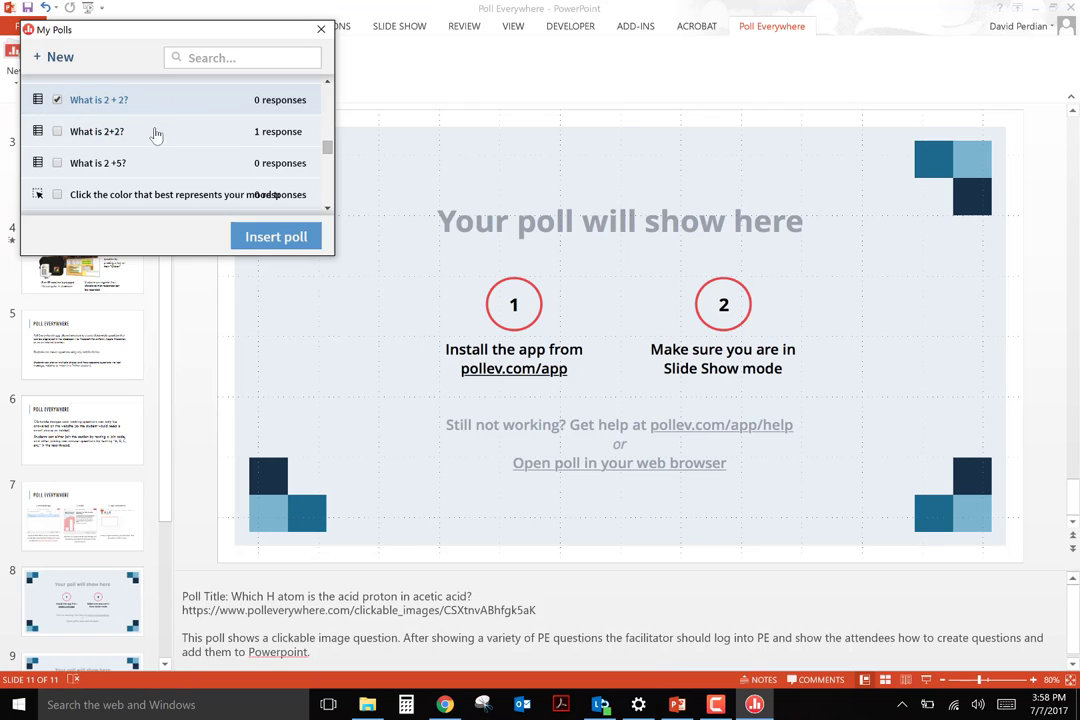
left_click(253, 239)
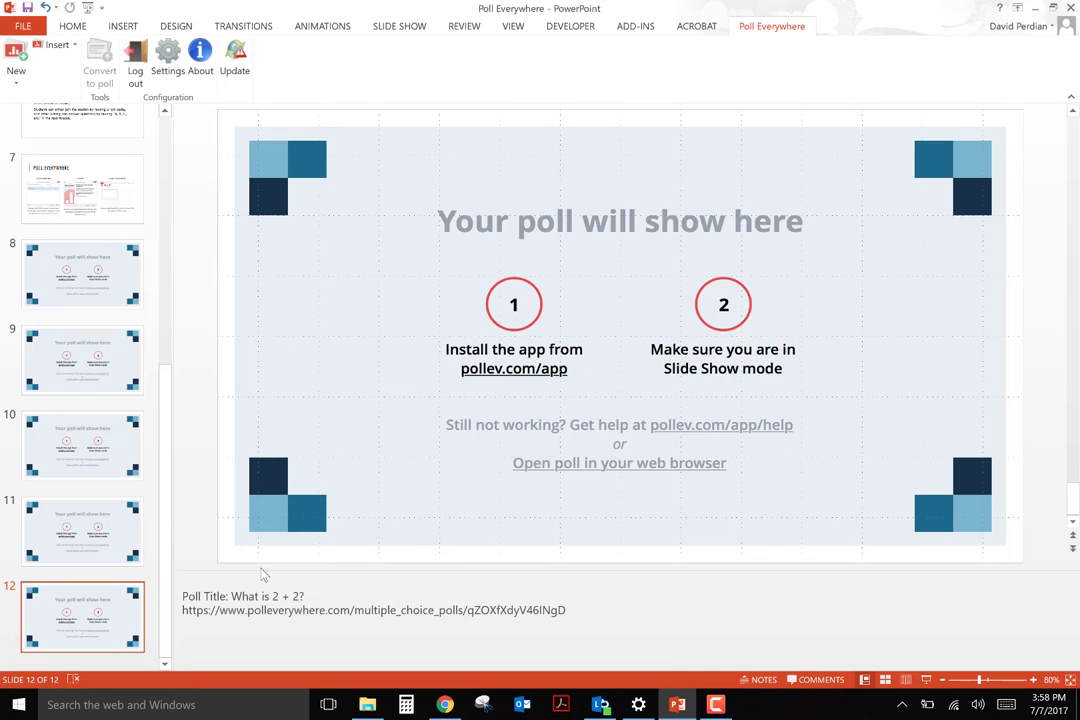
Preview the poll slide in Slide Show, end it, go to slide 10, then return to Chrome
left_click(923, 681)
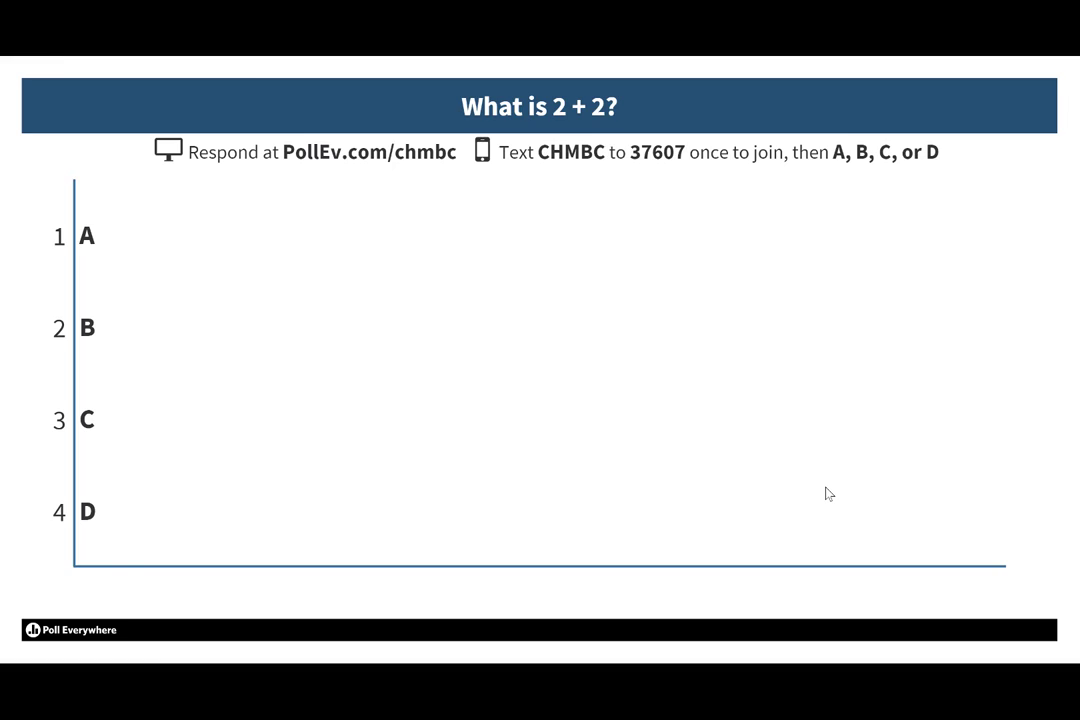
key("Escape")
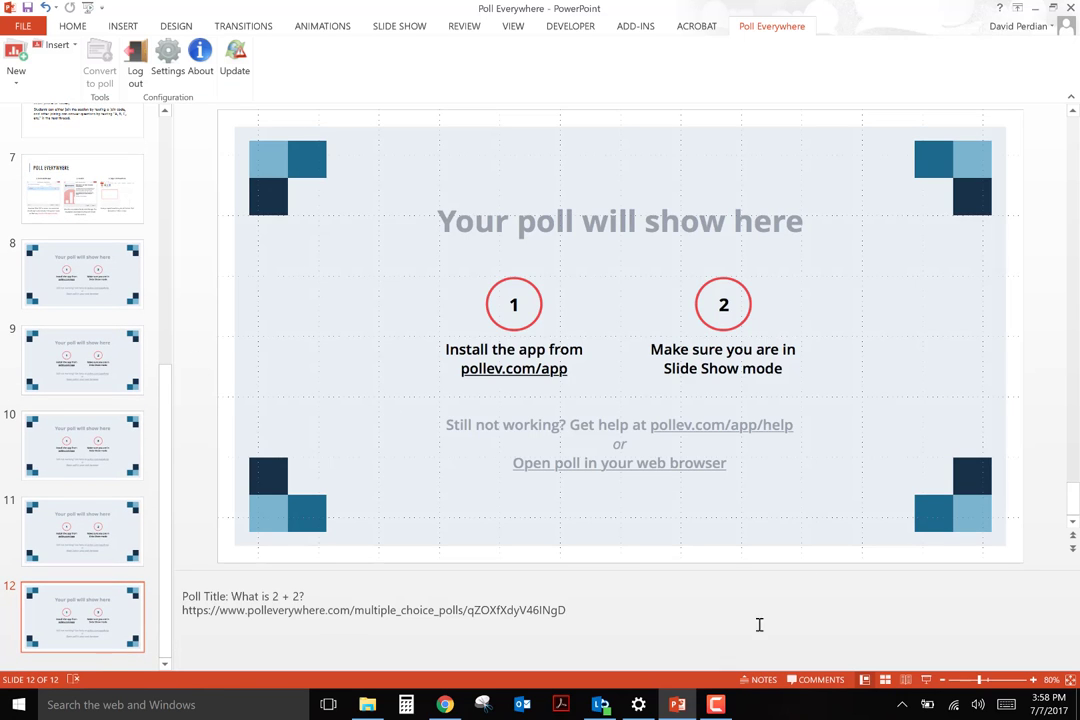
key("Up")
key("Up")
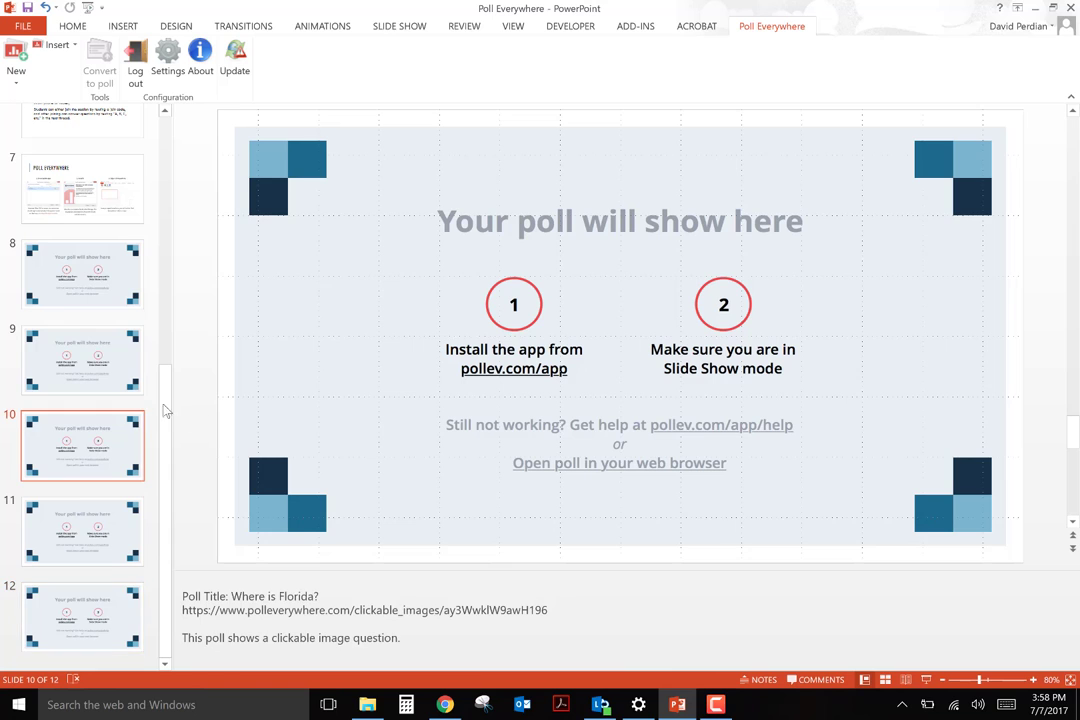
left_click(563, 465, "ctrl")
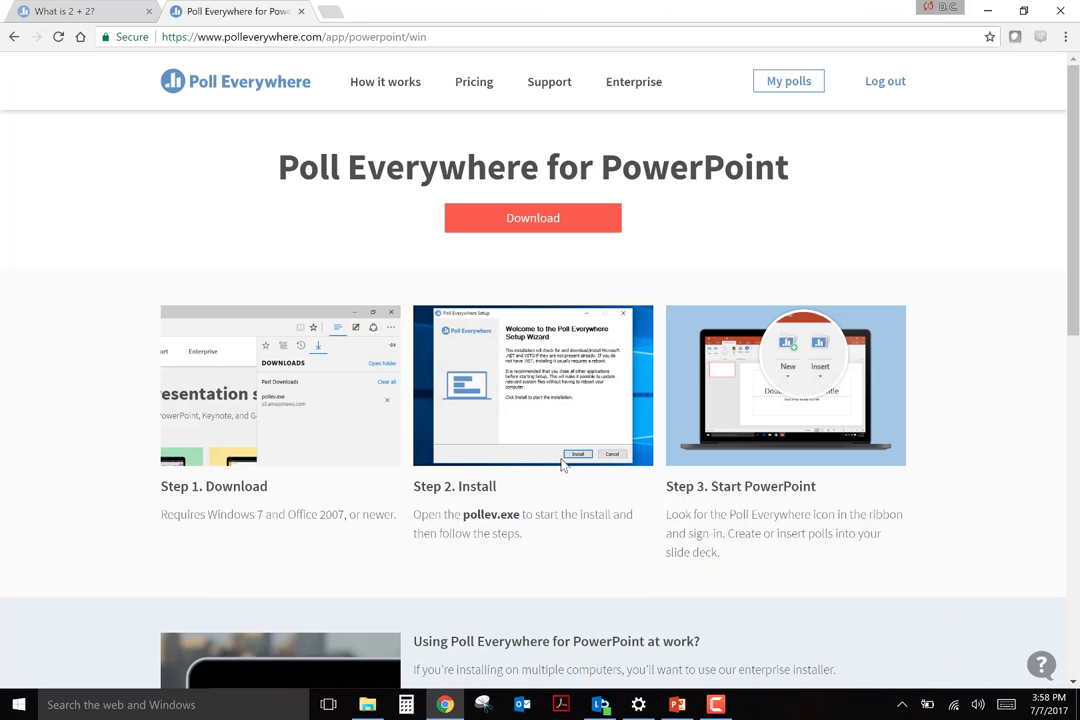
Switch back to the Chrome tab showing the 'What is 2 + 2?' poll with answers 3 to 6
left_click(99, 8)
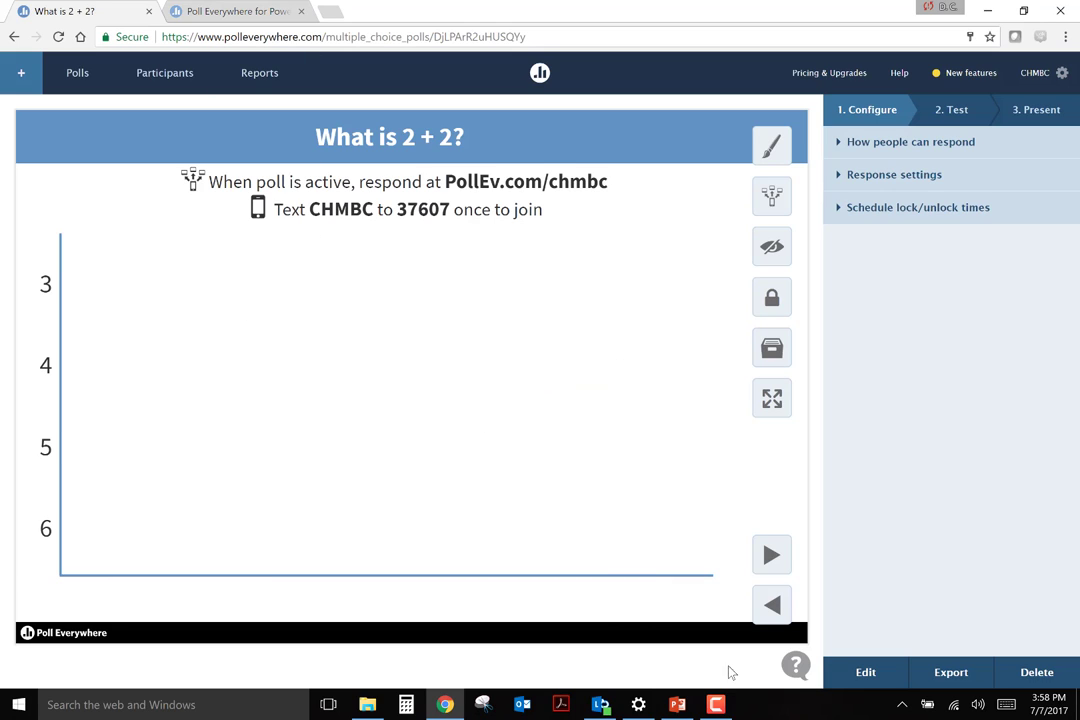
mouse_move(718, 709)
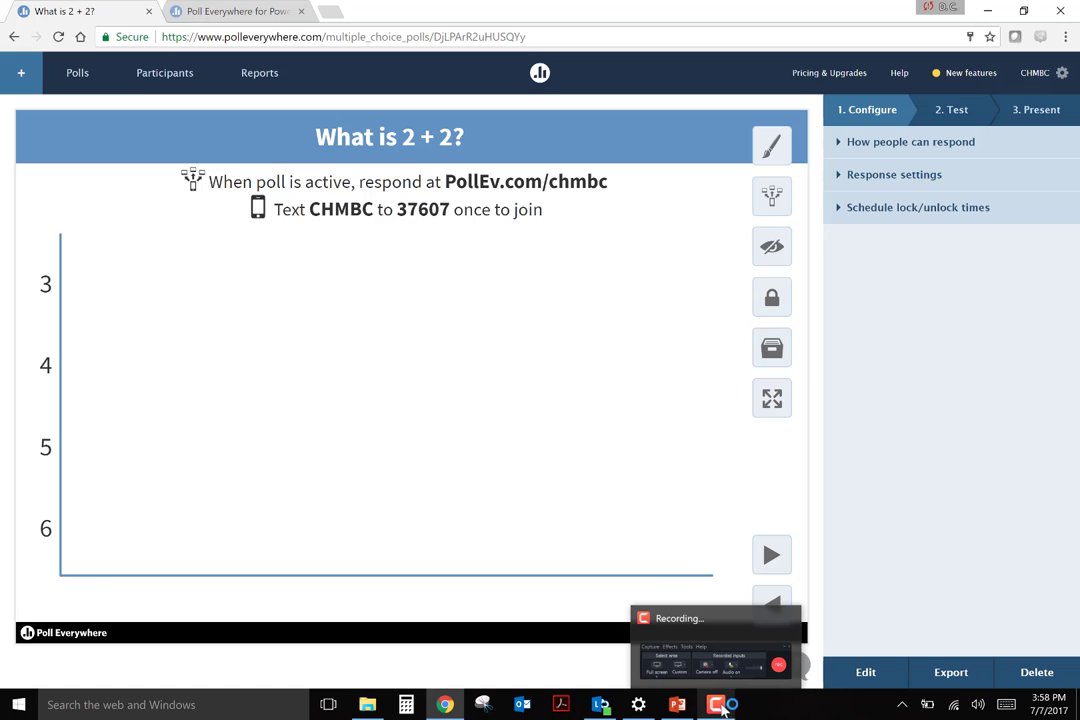